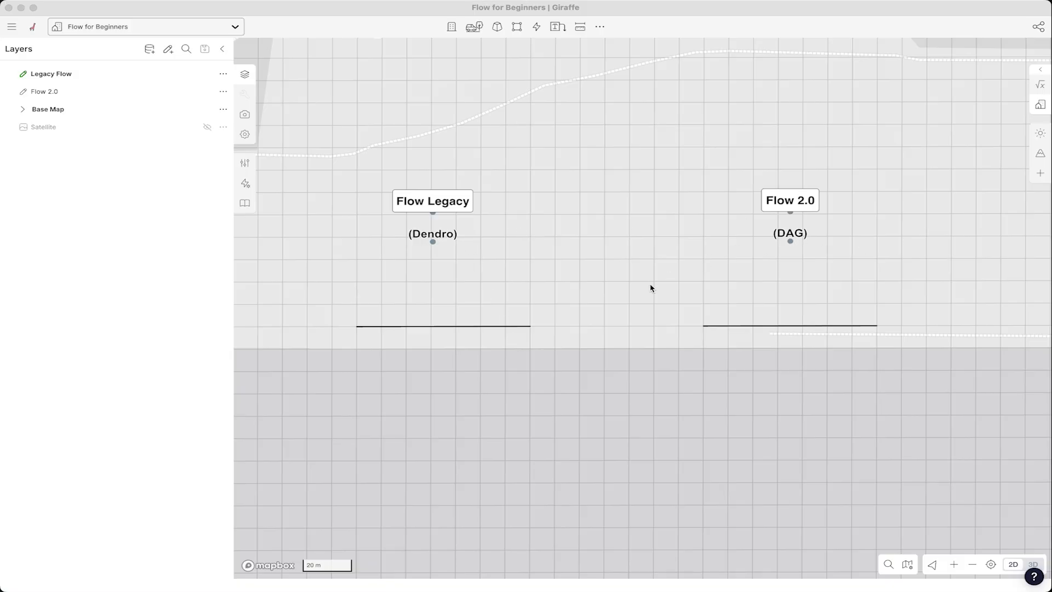
# - Select the line under the Flow Legacy label and open the Flow editor
pyautogui.click(443, 325)
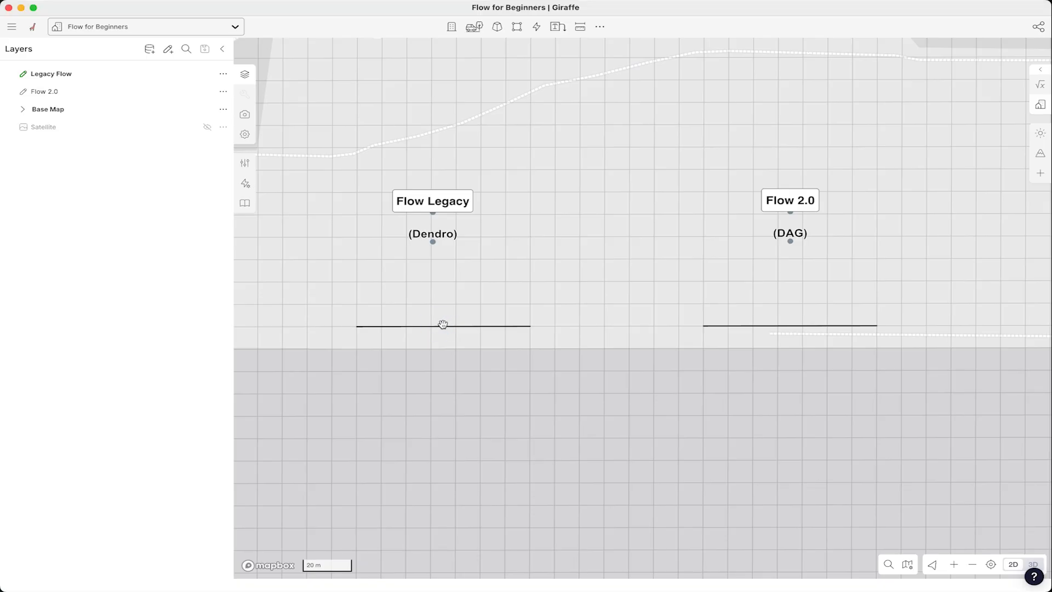
pyautogui.click(443, 325)
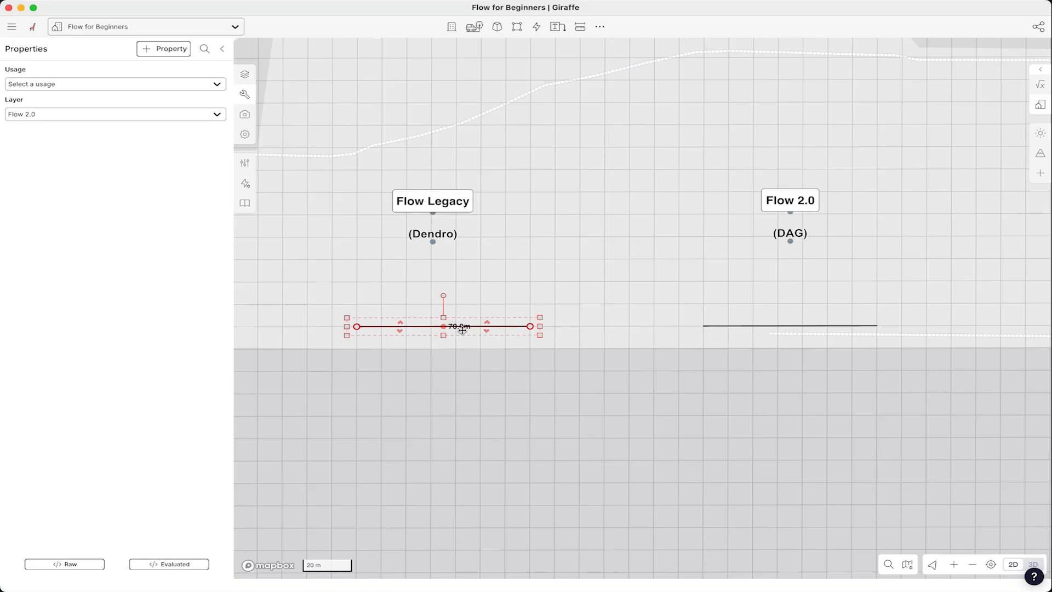
pyautogui.click(245, 185)
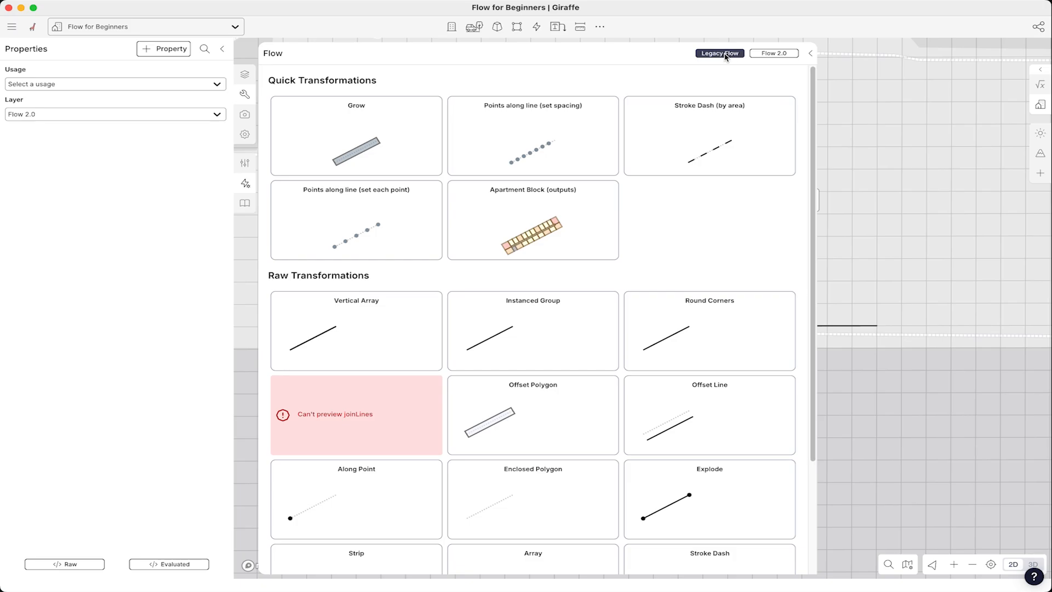
# - Apply the Points along line (set spacing) quick transformation from the Legacy Flow transformations
pyautogui.click(770, 53)
pyautogui.click(721, 53)
pyautogui.moveTo(815, 186); pyautogui.dragTo(815, 326)
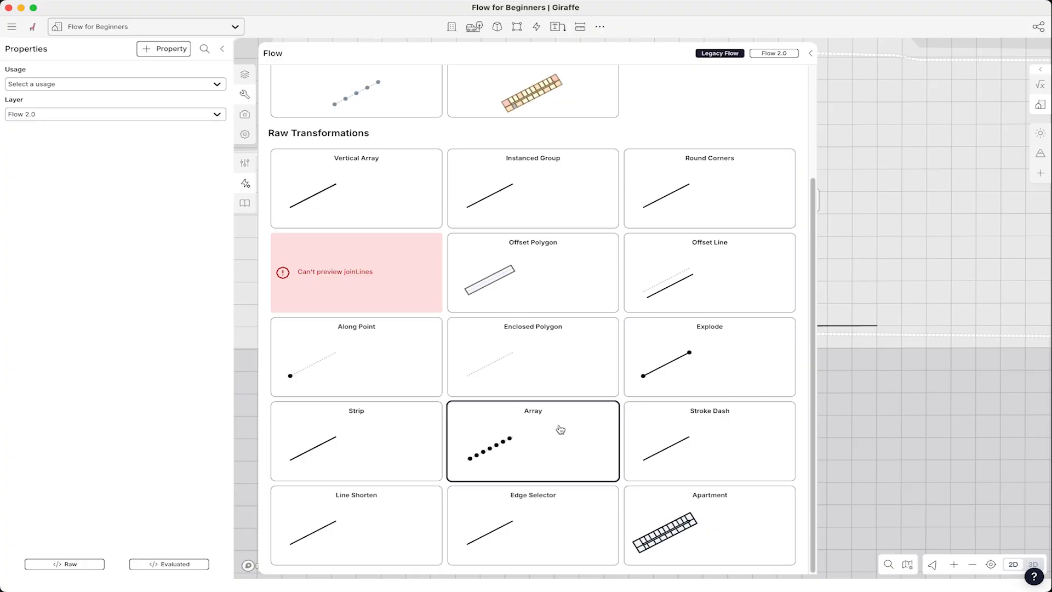
pyautogui.scroll(1, 568, 368)
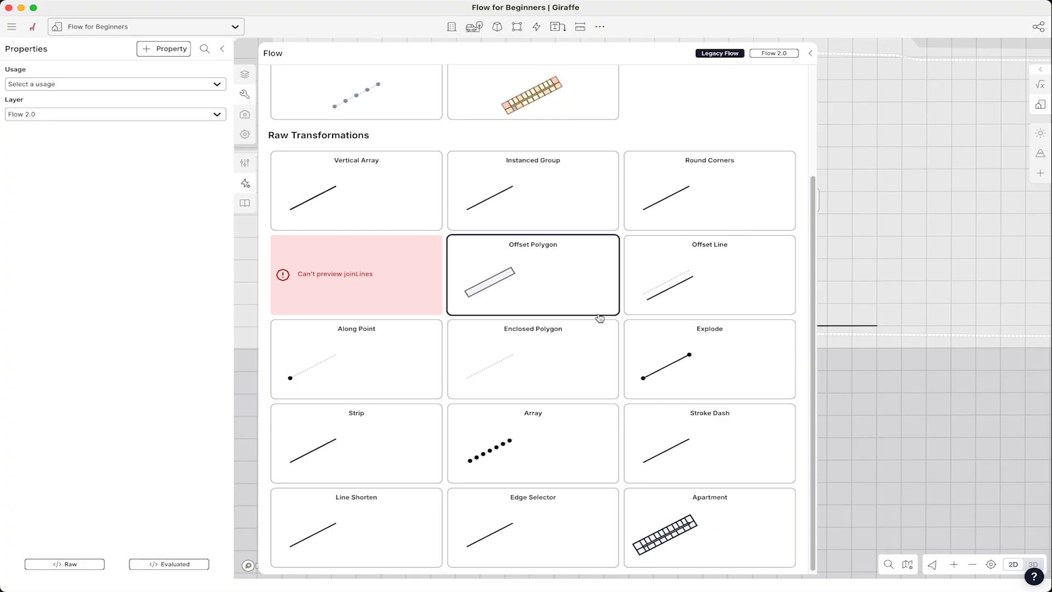
pyautogui.scroll(3, 596, 319)
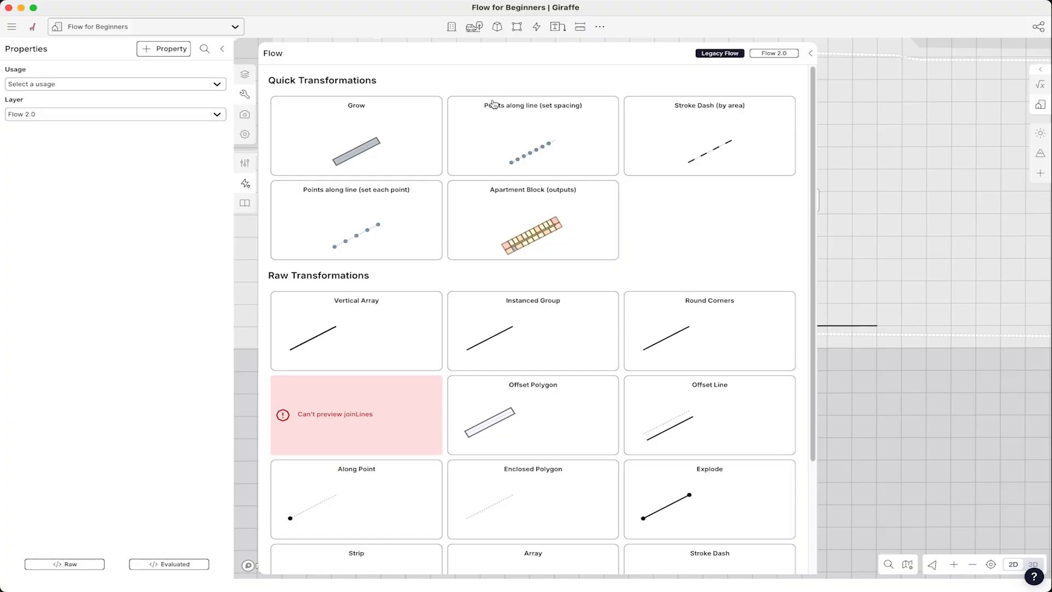
pyautogui.click(542, 147)
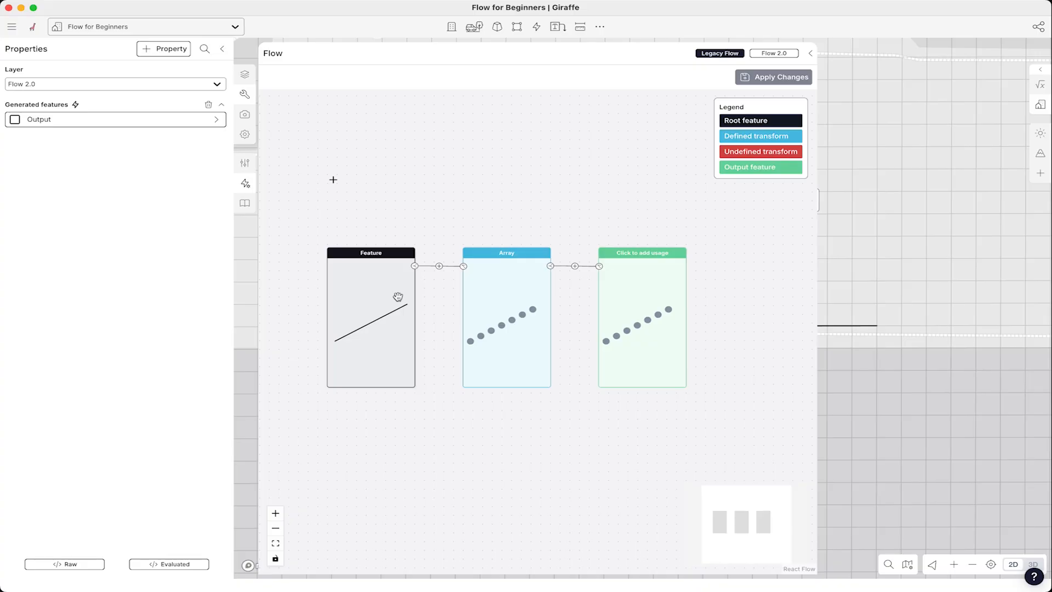
pyautogui.click(439, 266)
pyautogui.moveTo(492, 253)
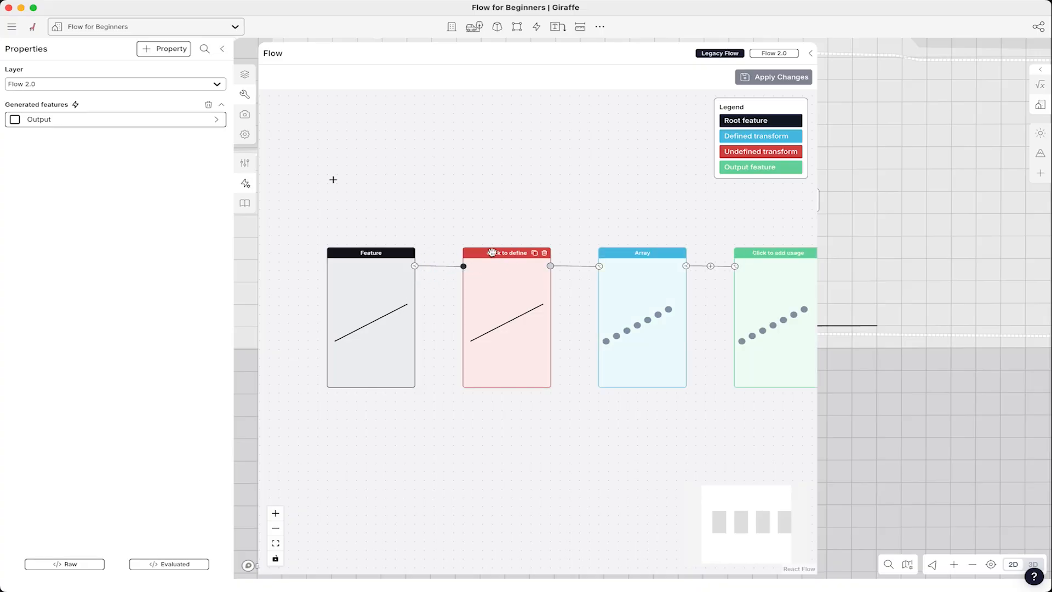
pyautogui.click(544, 254)
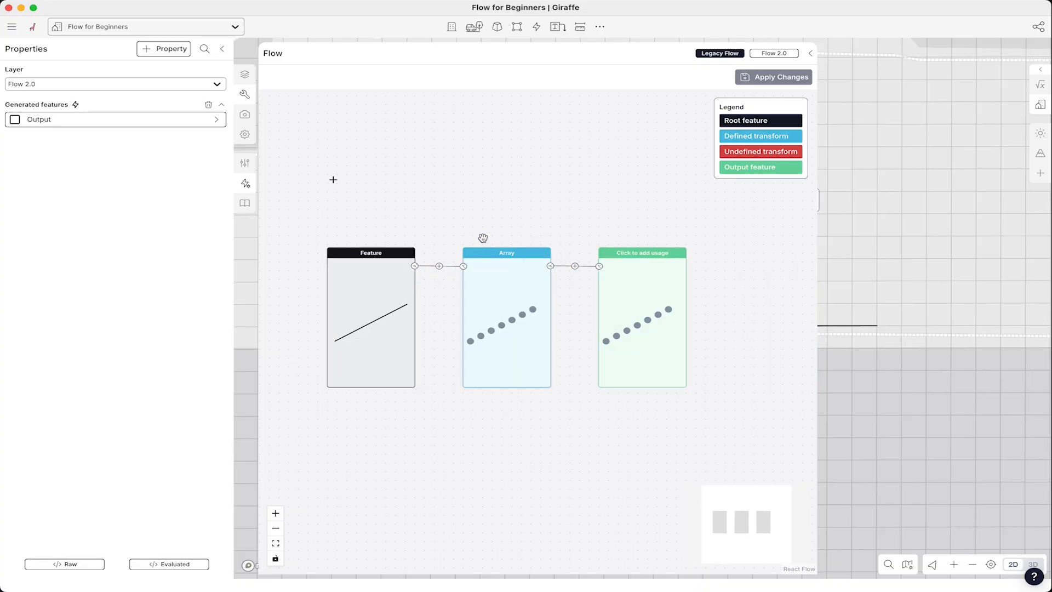
pyautogui.click(463, 266)
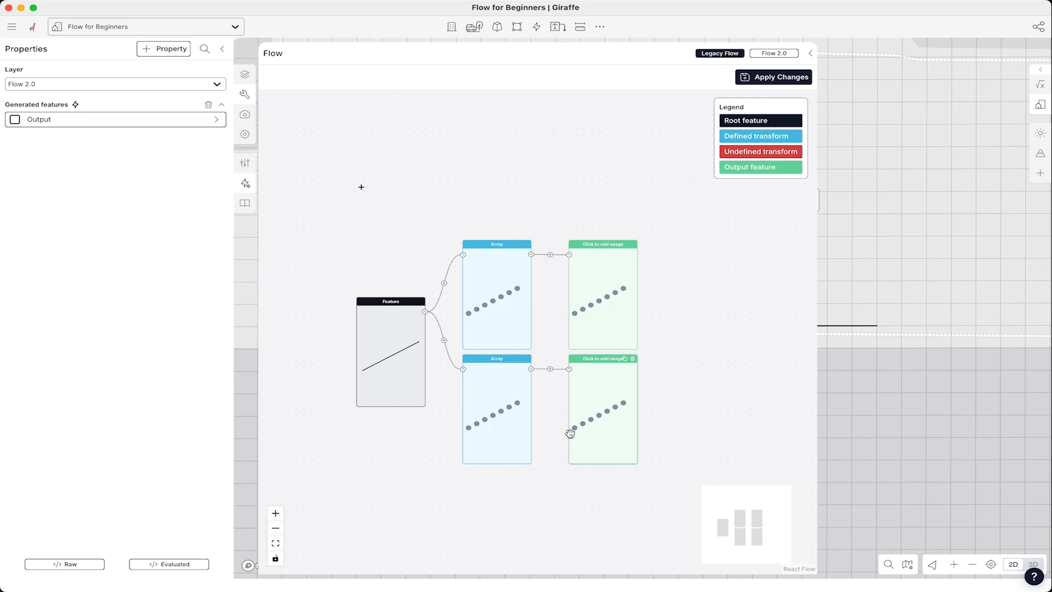
pyautogui.scroll(1, 572, 395)
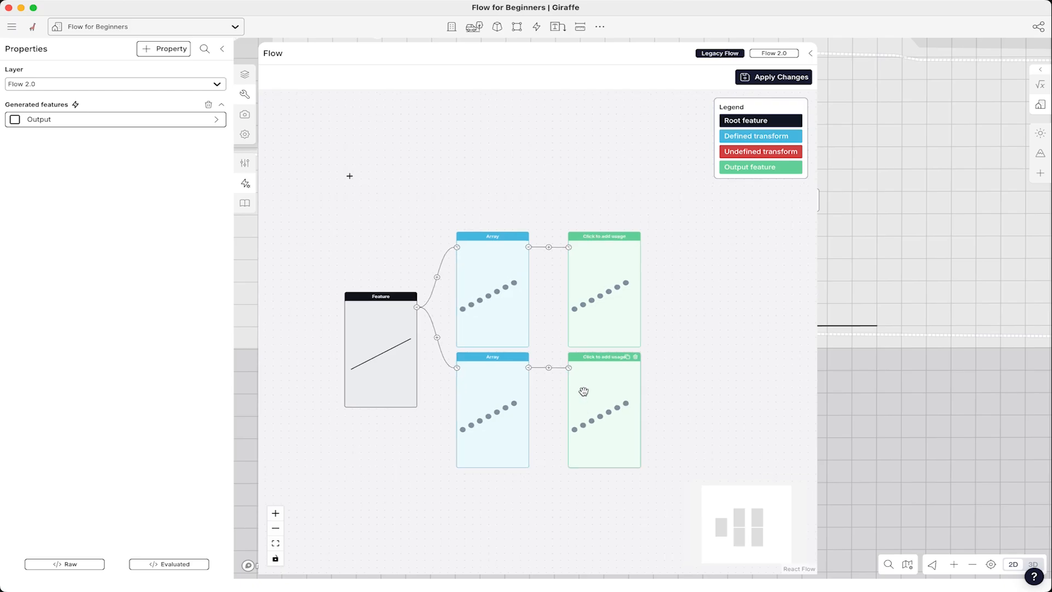
pyautogui.click(636, 357)
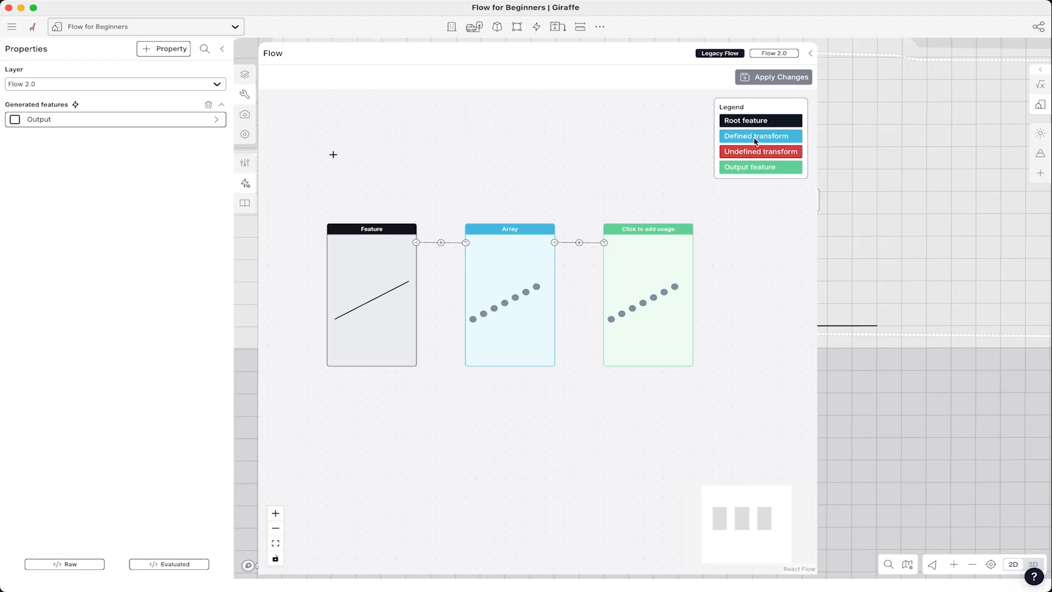
# - Open the Array transform's settings, then set the output node's usage to Tree
pyautogui.moveTo(515, 229)
pyautogui.click(508, 230)
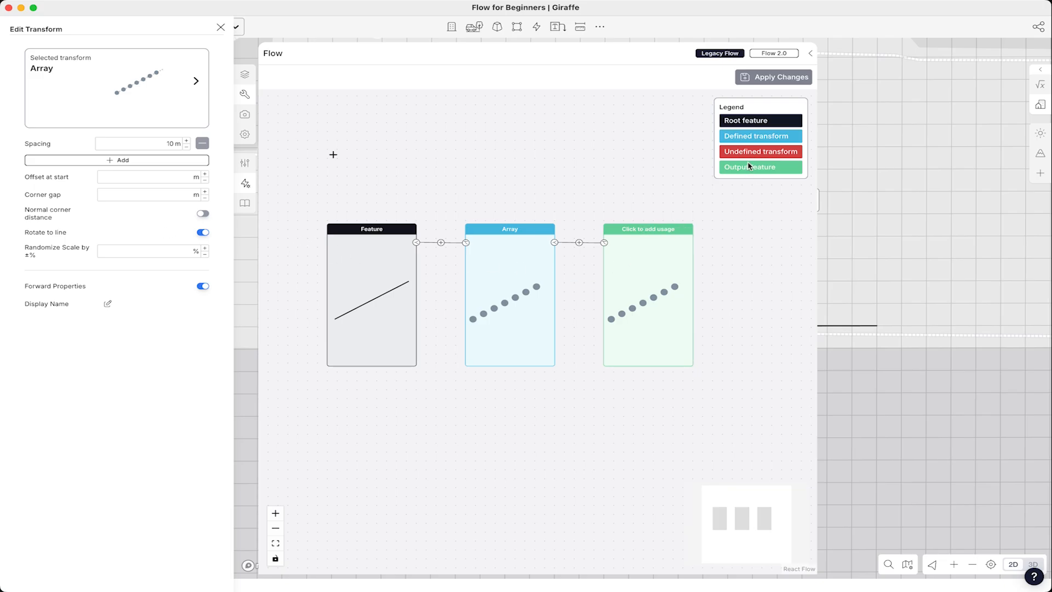
pyautogui.click(642, 229)
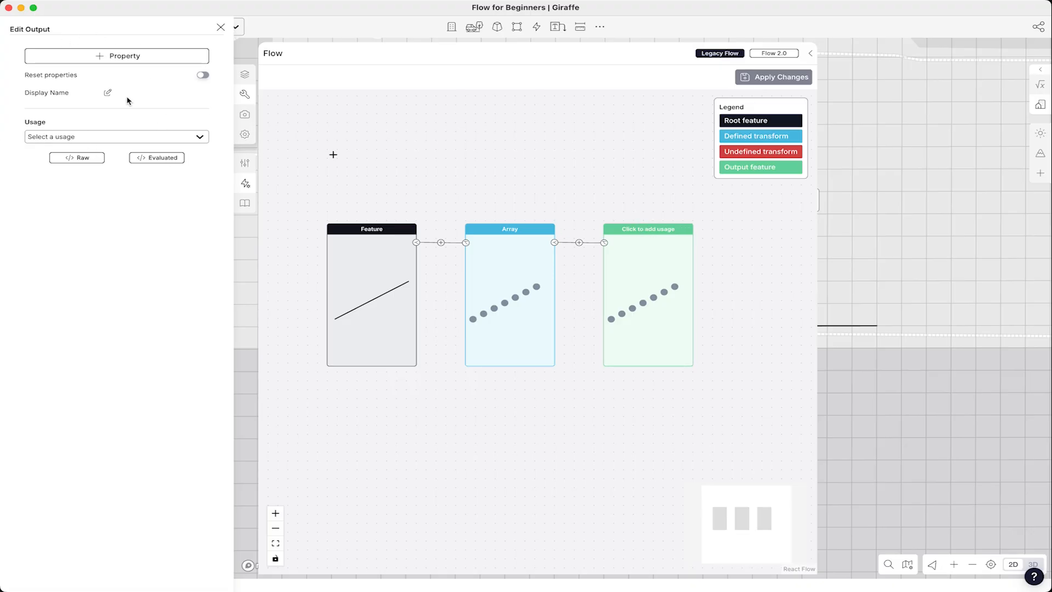
pyautogui.click(67, 138)
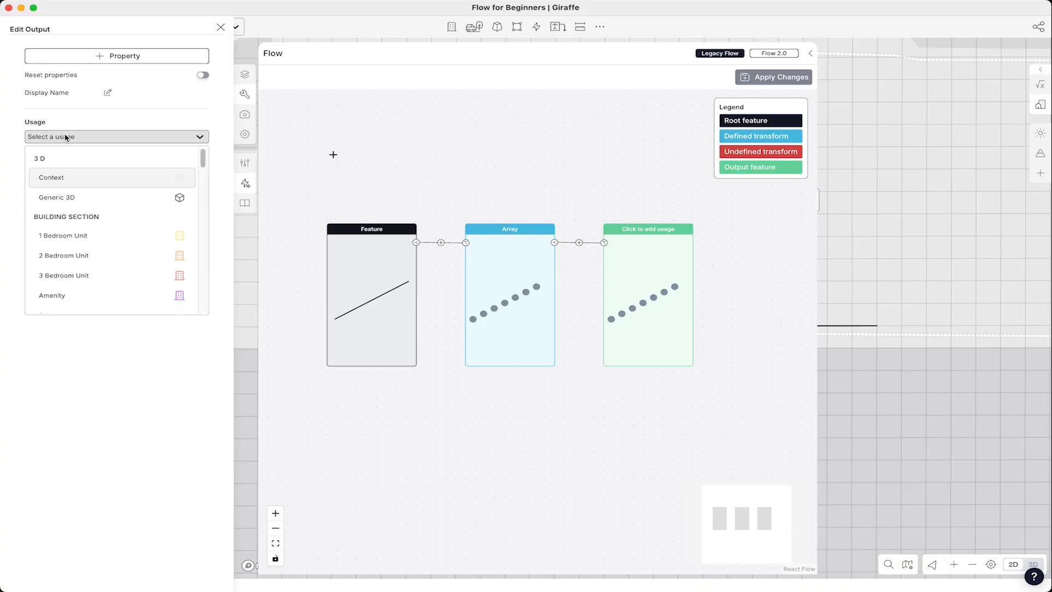
pyautogui.write('tre')
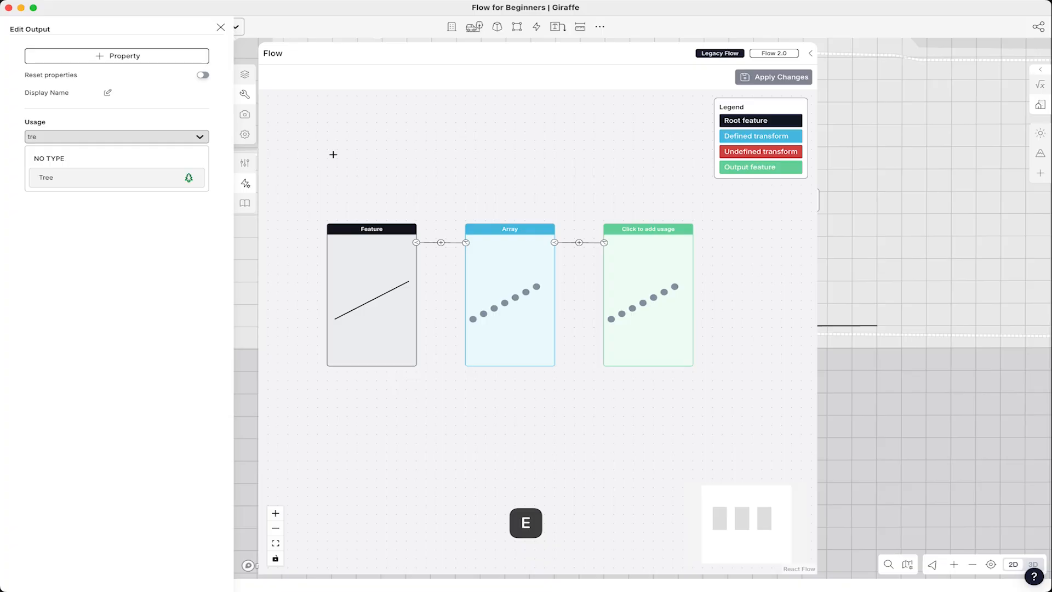
pyautogui.click(96, 178)
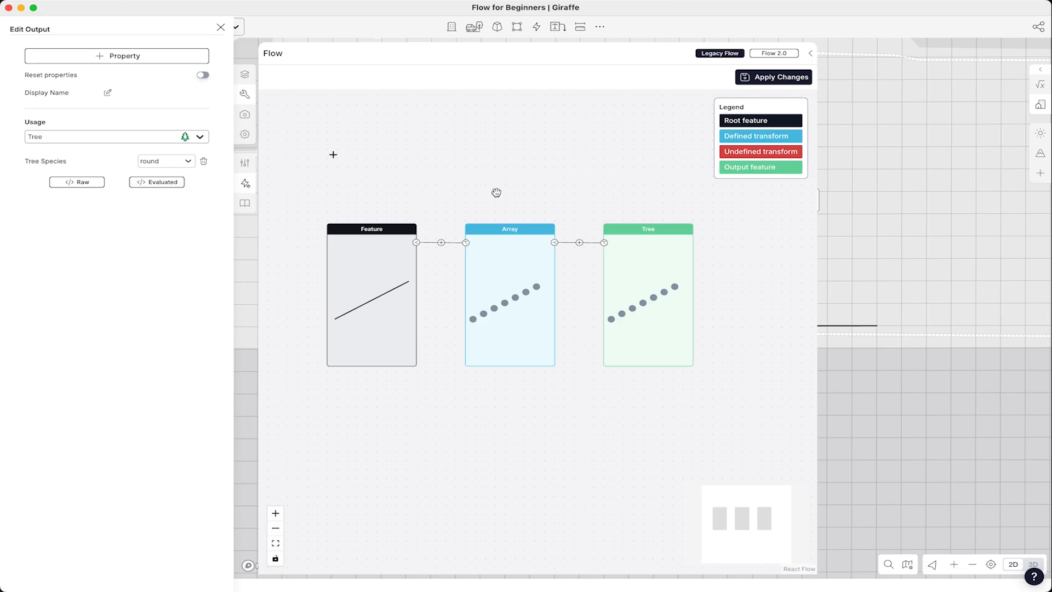
pyautogui.click(591, 187)
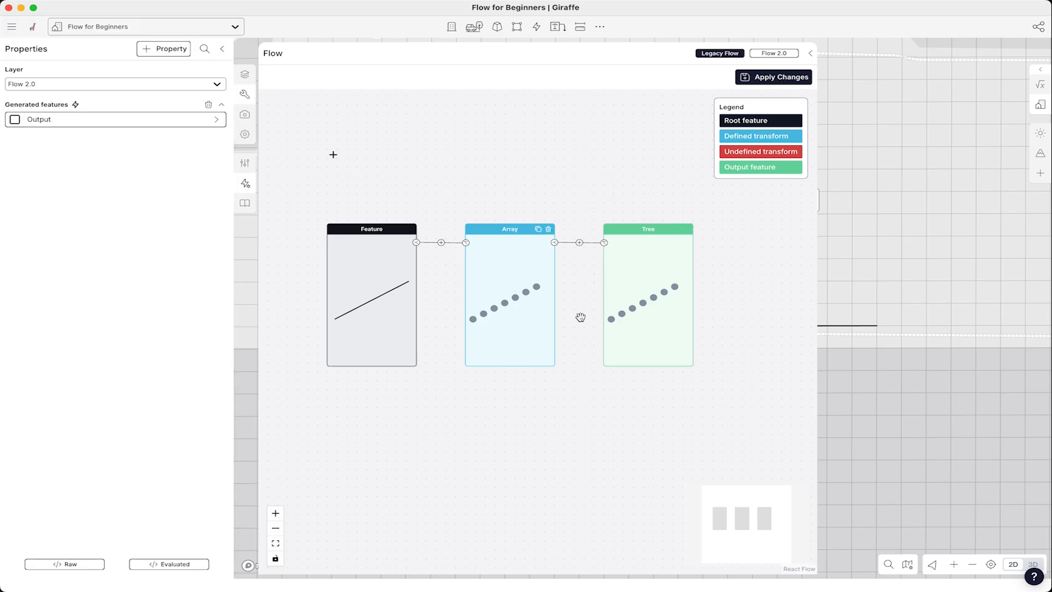
# - Apply the flow changes and collapse the Flow editor
pyautogui.click(776, 78)
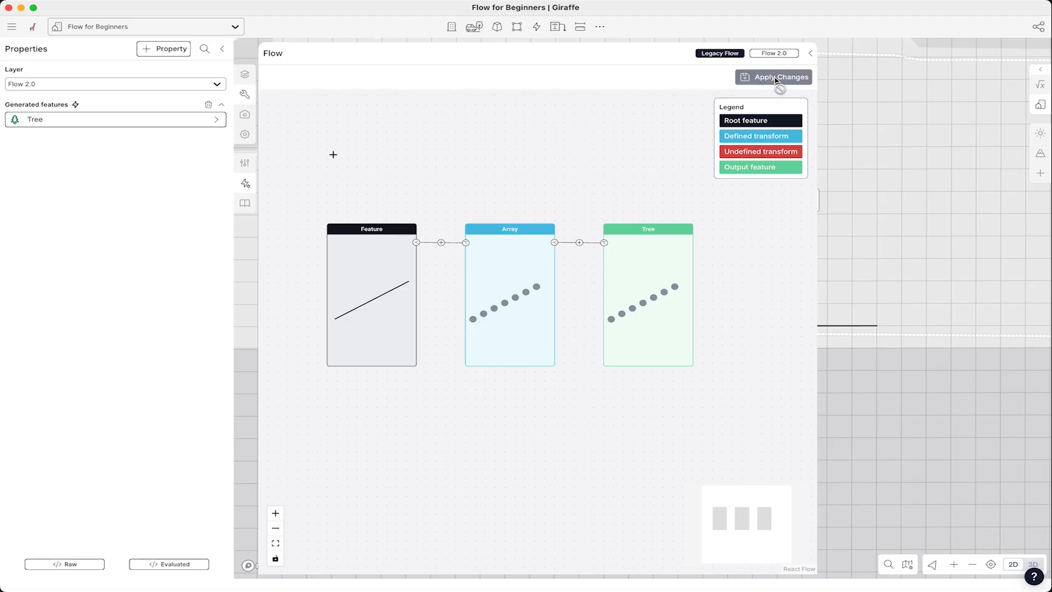
pyautogui.click(811, 55)
pyautogui.click(538, 265)
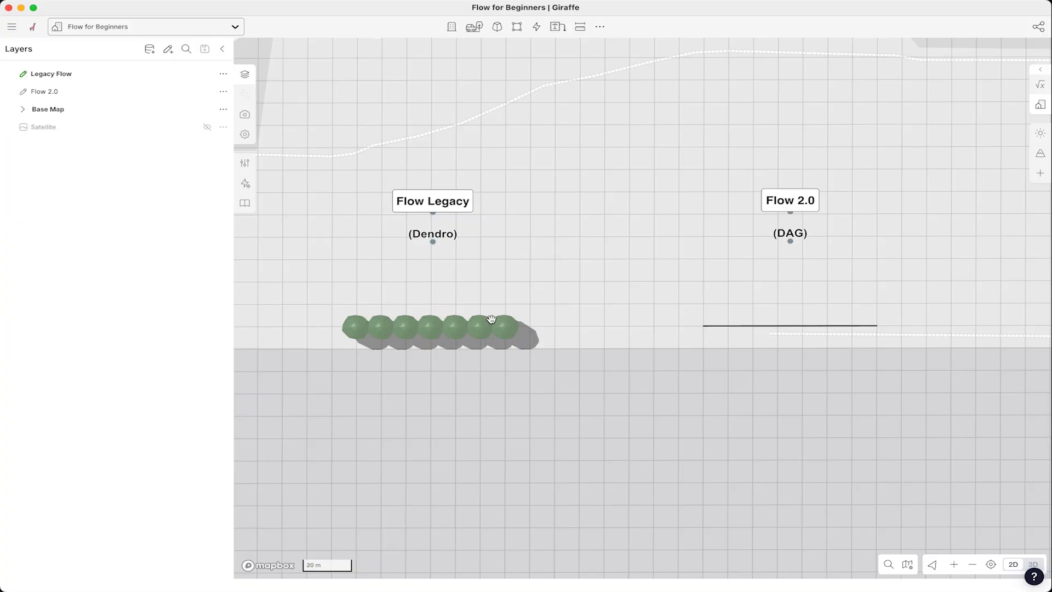
# - In 3D, reshape the tree line by extending its end and dragging its midpoints into bends
pyautogui.press('t')
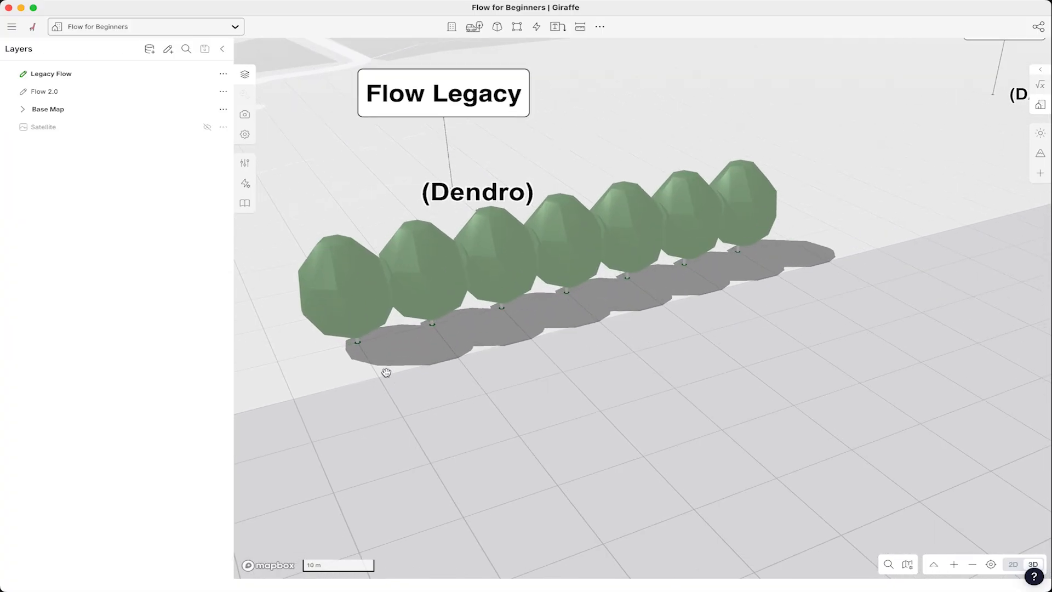
pyautogui.click(492, 277)
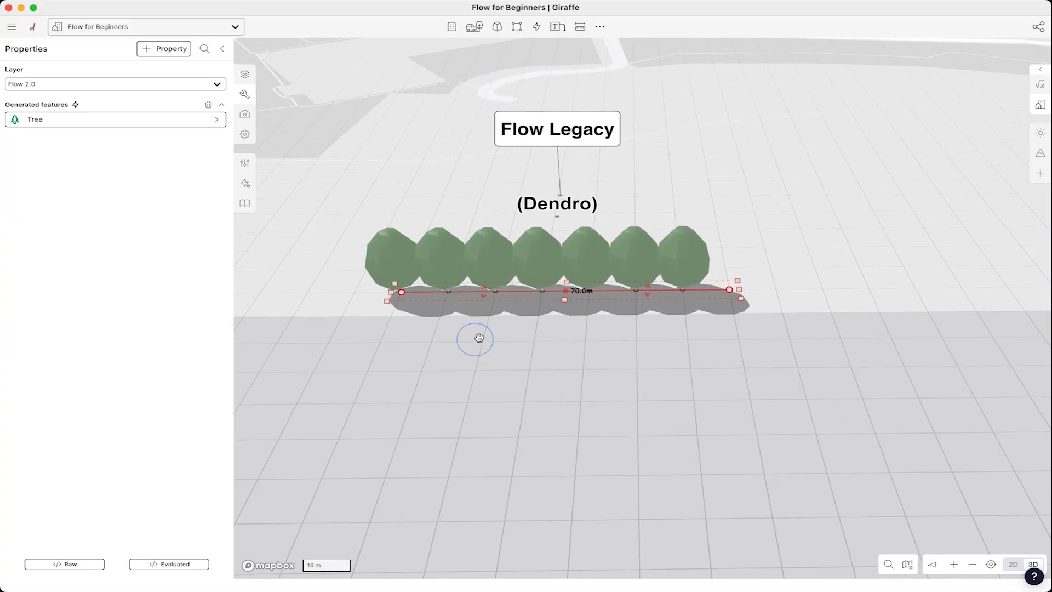
pyautogui.moveTo(729, 289)
pyautogui.mouseDown()
pyautogui.moveTo(616, 291)
pyautogui.moveTo(540, 306)
pyautogui.moveTo(509, 346)
pyautogui.moveTo(634, 340)
pyautogui.moveTo(724, 291)
pyautogui.moveTo(684, 265)
pyautogui.moveTo(743, 291)
pyautogui.mouseUp()
pyautogui.click(567, 303)
pyautogui.moveTo(567, 303); pyautogui.dragTo(499, 350)
pyautogui.moveTo(637, 315); pyautogui.dragTo(712, 371)
pyautogui.scroll(-2, 748, 341)
pyautogui.moveTo(749, 340); pyautogui.dragTo(740, 351, button='right')
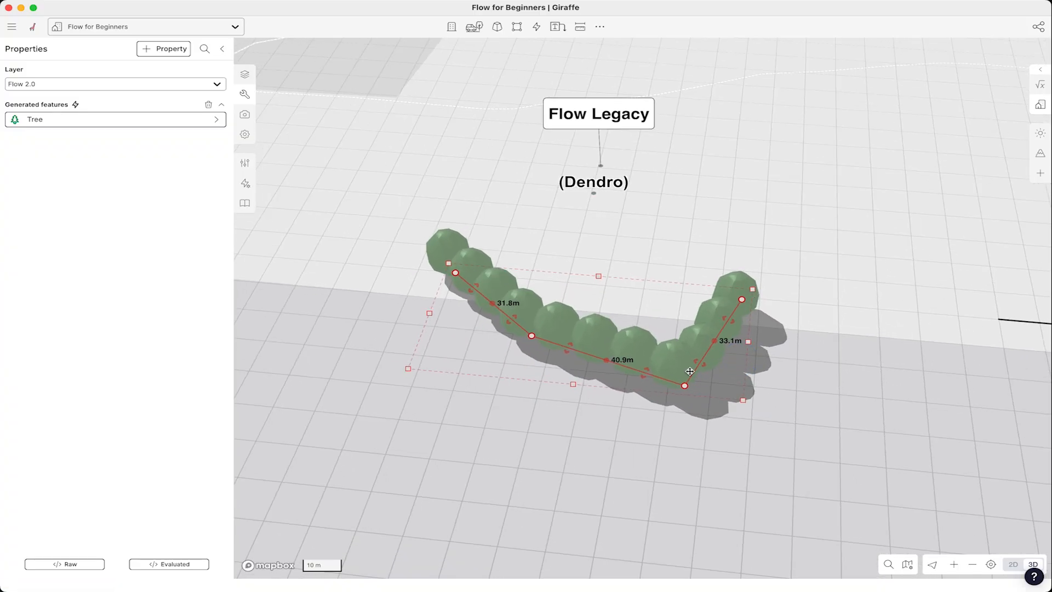
# - Remove the far bend vertex and drag the middle vertex to straighten the tree line
pyautogui.moveTo(369, 277); pyautogui.dragTo(420, 305, button='right')
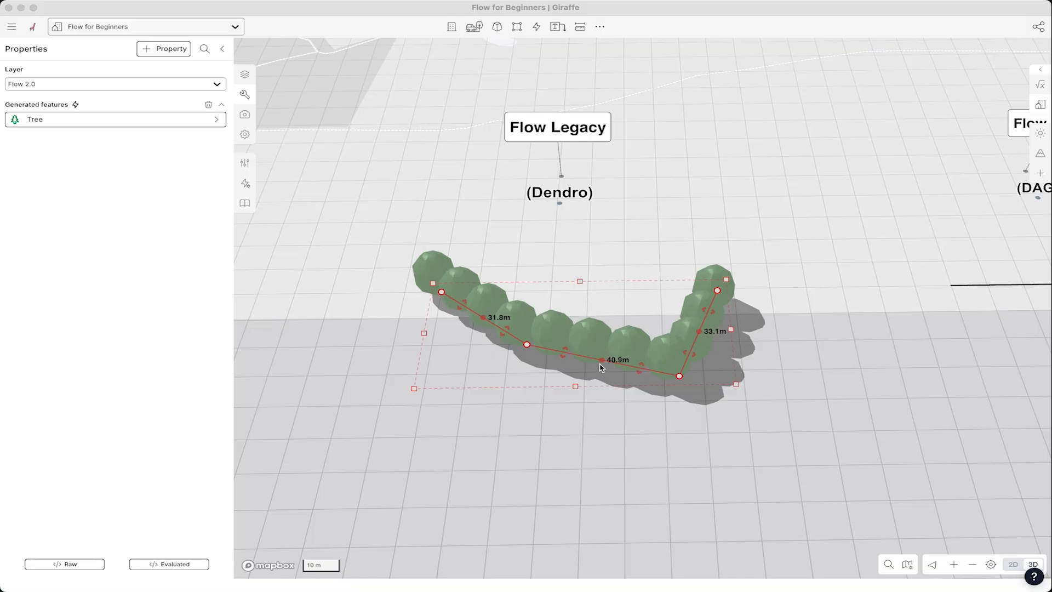
pyautogui.scroll(2, 602, 368)
pyautogui.moveTo(702, 379); pyautogui.dragTo(699, 377)
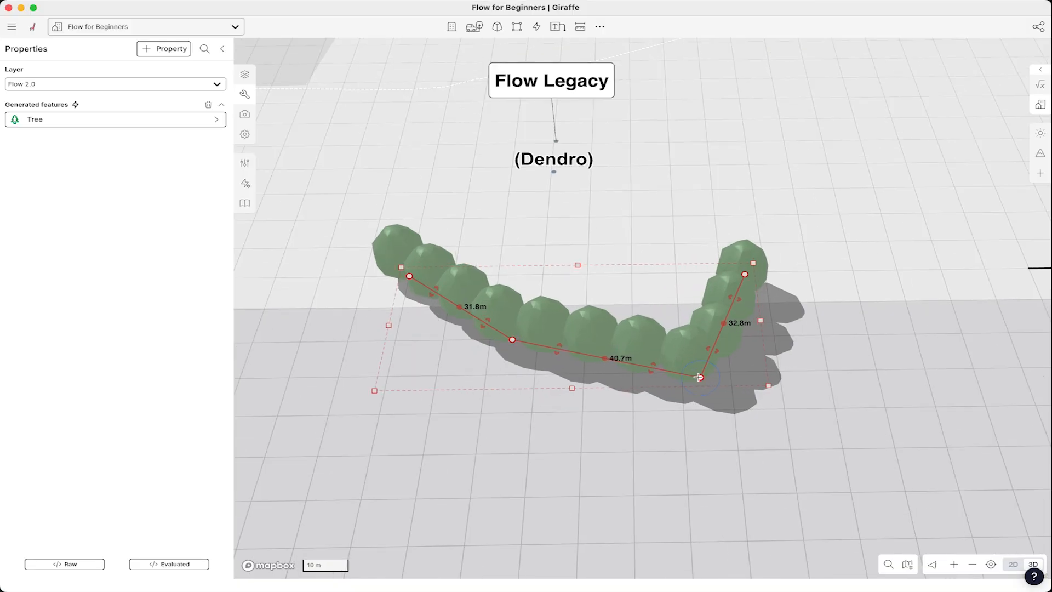
pyautogui.click(702, 377)
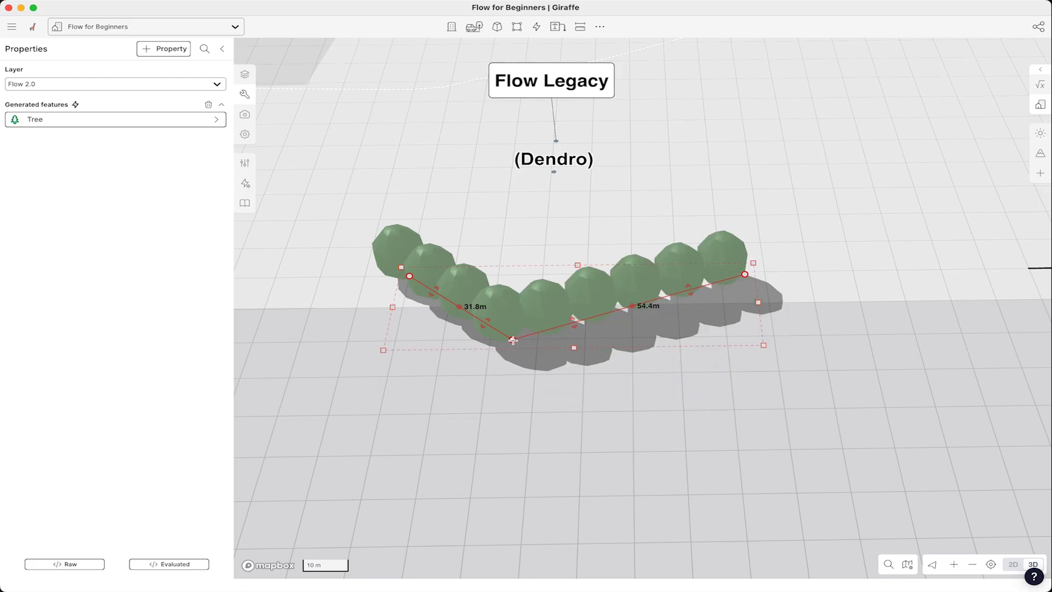
pyautogui.moveTo(512, 340); pyautogui.dragTo(546, 280)
pyautogui.scroll(-2, 662, 303)
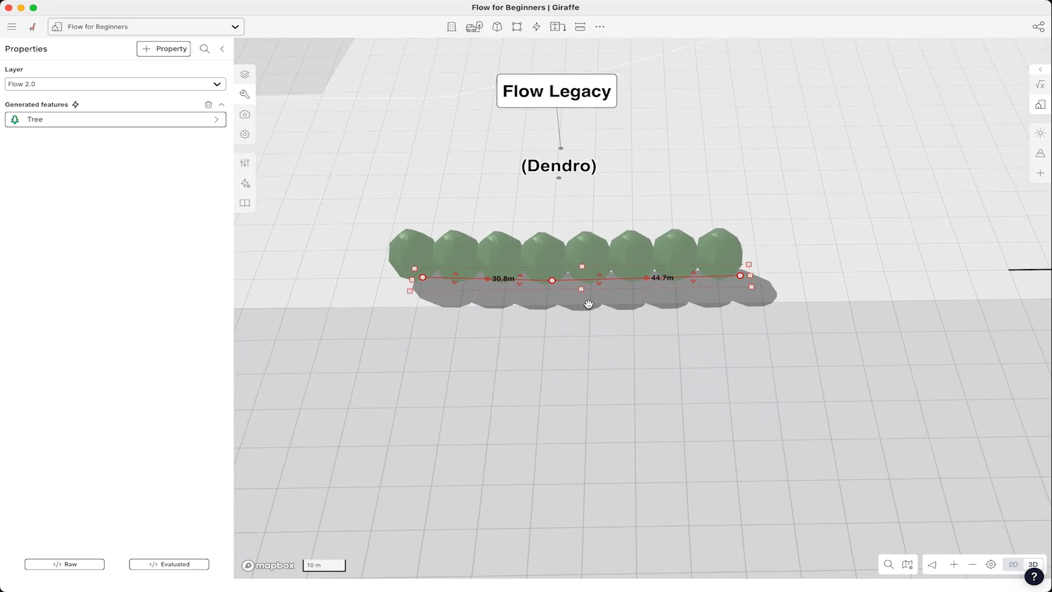
pyautogui.scroll(3, 494, 262)
pyautogui.moveTo(515, 240); pyautogui.dragTo(528, 226, button='right')
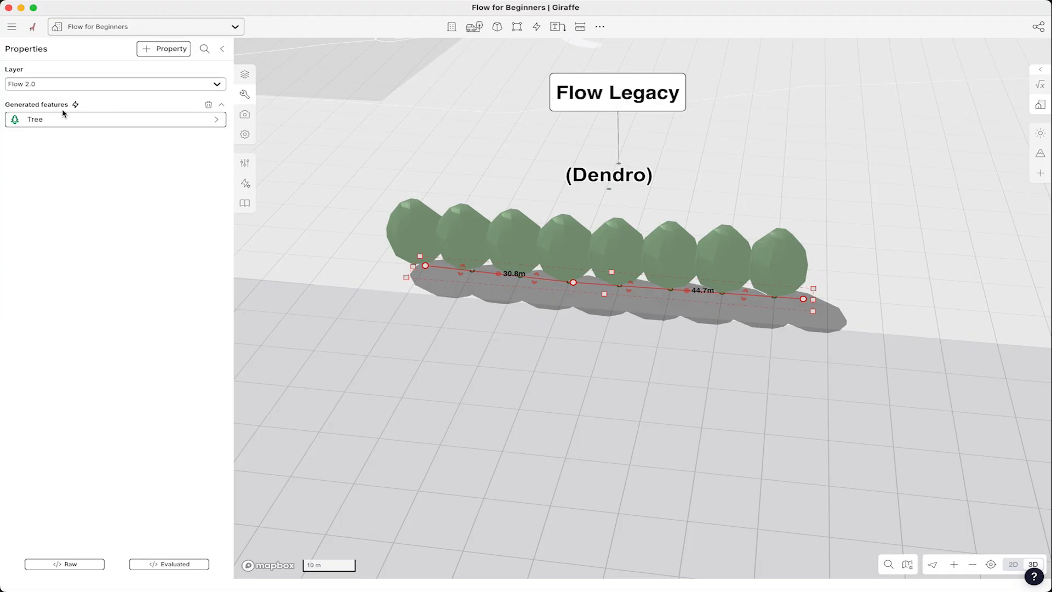
# - Open the Tree feature's Array settings and set the spacing to 20 m
pyautogui.click(182, 122)
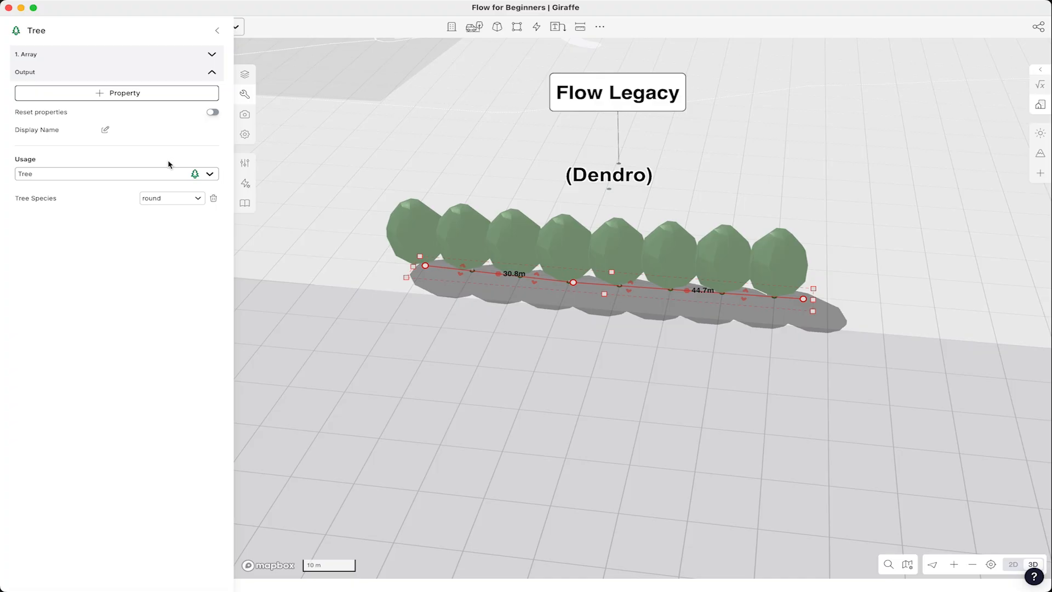
pyautogui.click(212, 55)
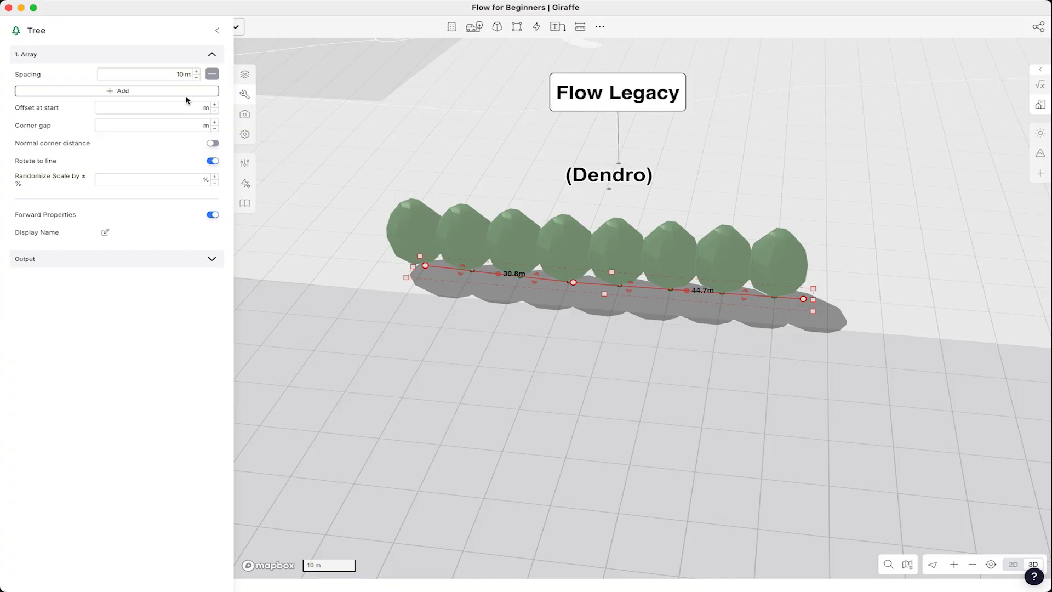
pyautogui.click(181, 74)
pyautogui.write('20')
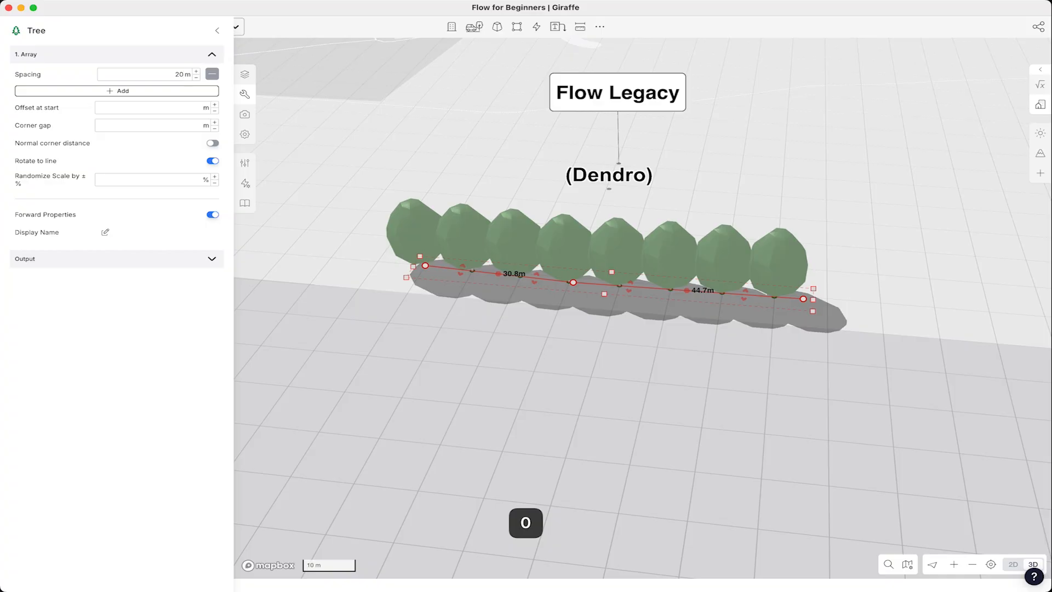
pyautogui.press('Return')
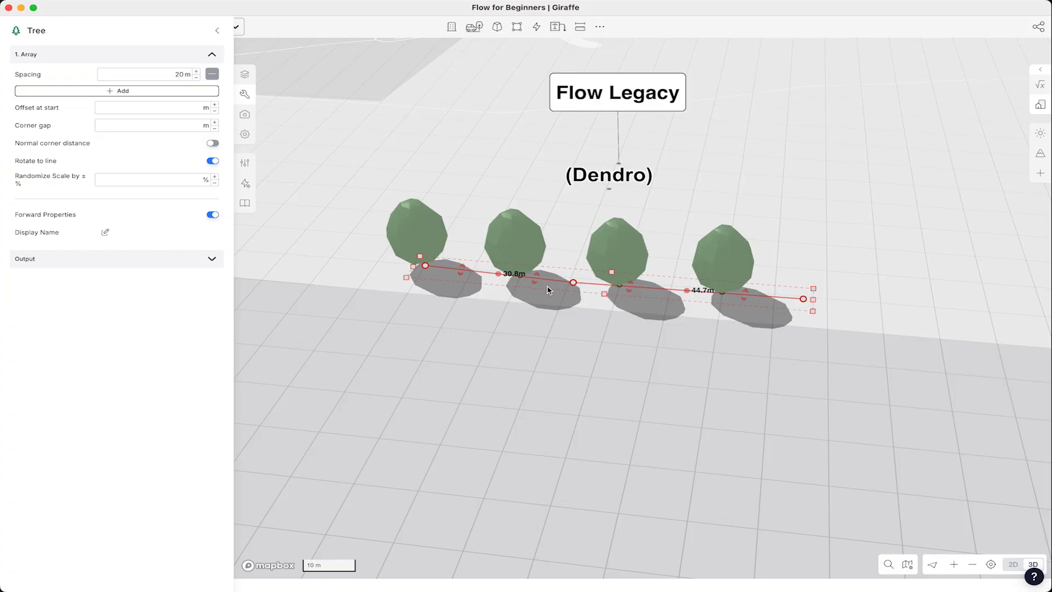
# - Deselect the trees and move the view over to the line under the Flow 2.0 label
pyautogui.rightClick(603, 319)
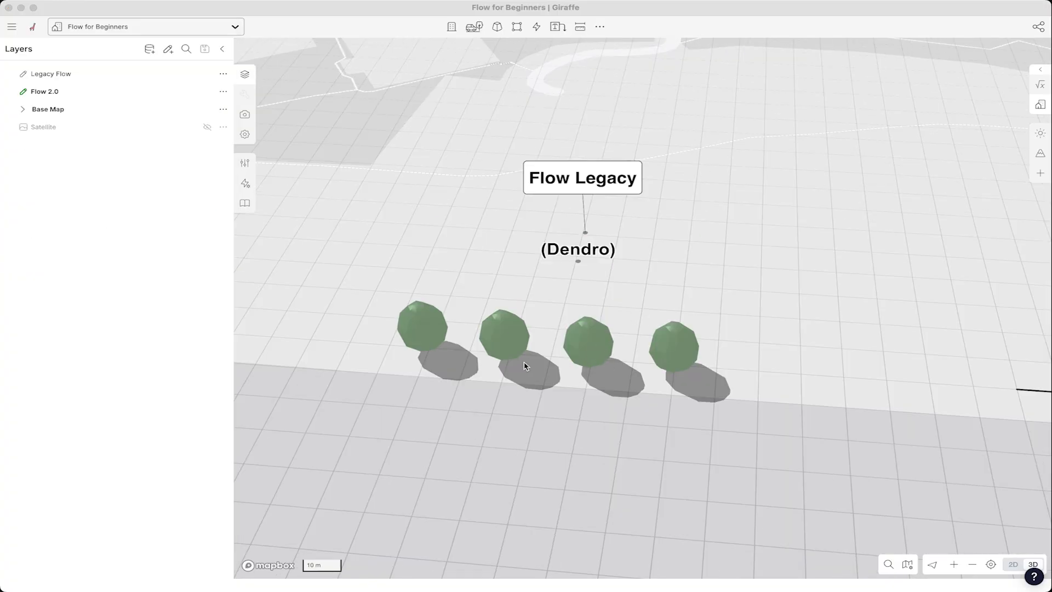
pyautogui.scroll(-2, 430, 301)
pyautogui.click(719, 264)
pyautogui.moveTo(761, 286); pyautogui.dragTo(579, 276)
pyautogui.scroll(-2, 559, 300)
pyautogui.scroll(3, 904, 274)
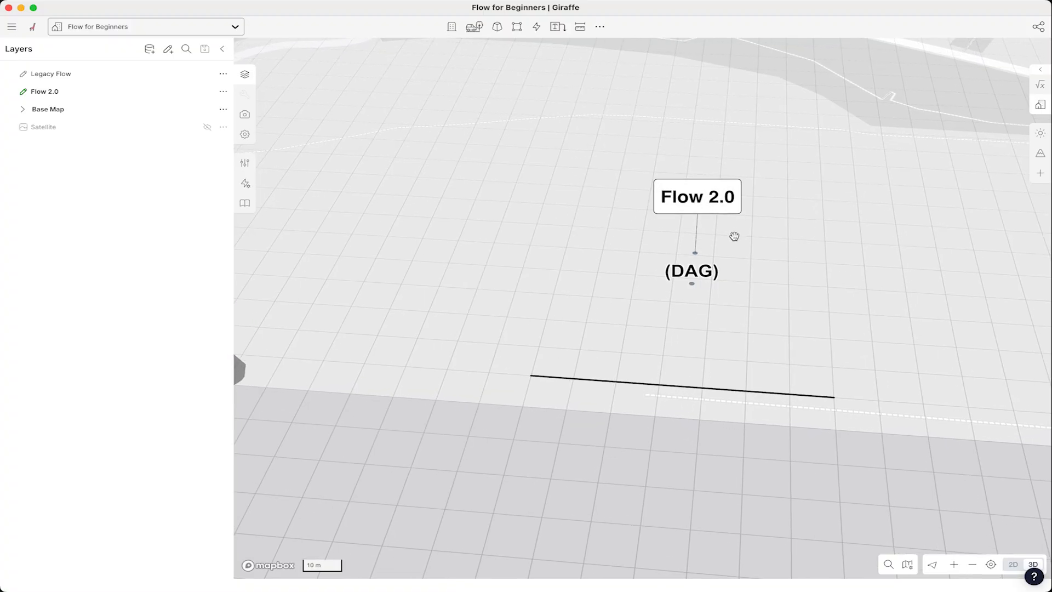
pyautogui.scroll(-3, 810, 283)
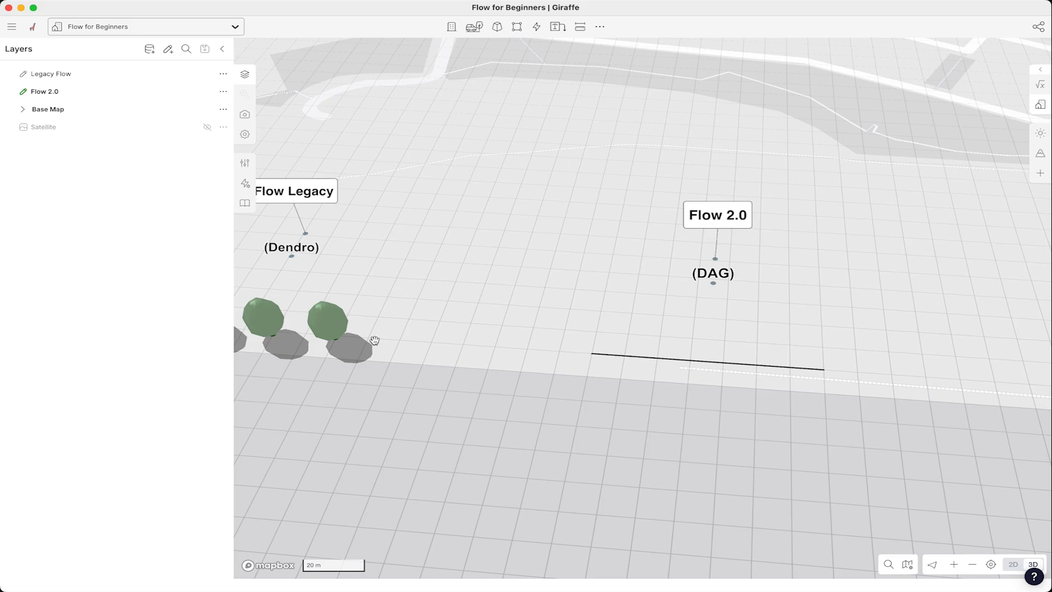
# - Select the line under the Flow 2.0 label, remove all its flow properties, and add a fresh Flow property
pyautogui.click(667, 360)
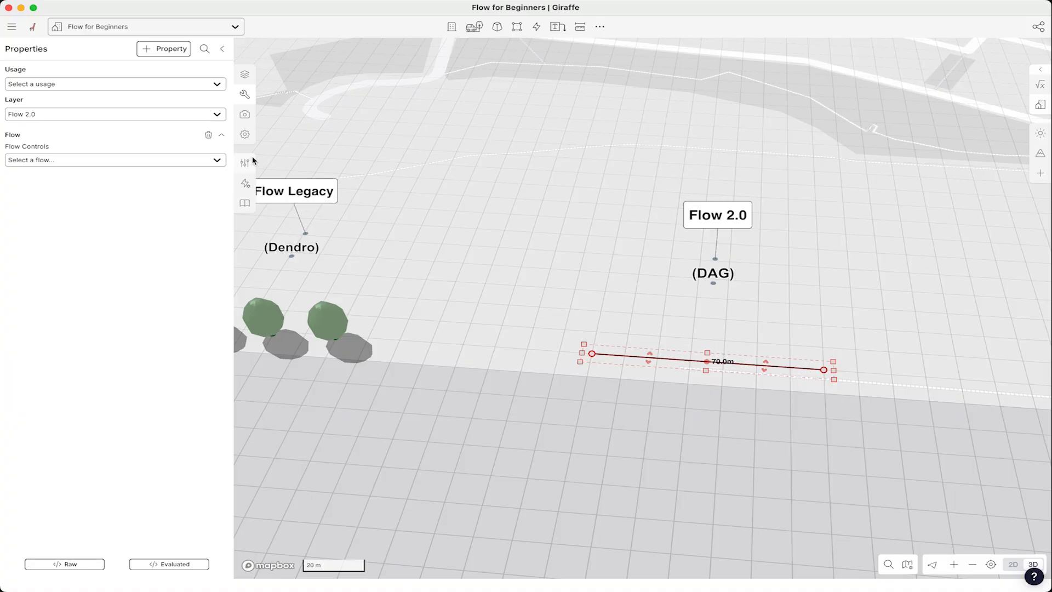
pyautogui.click(208, 136)
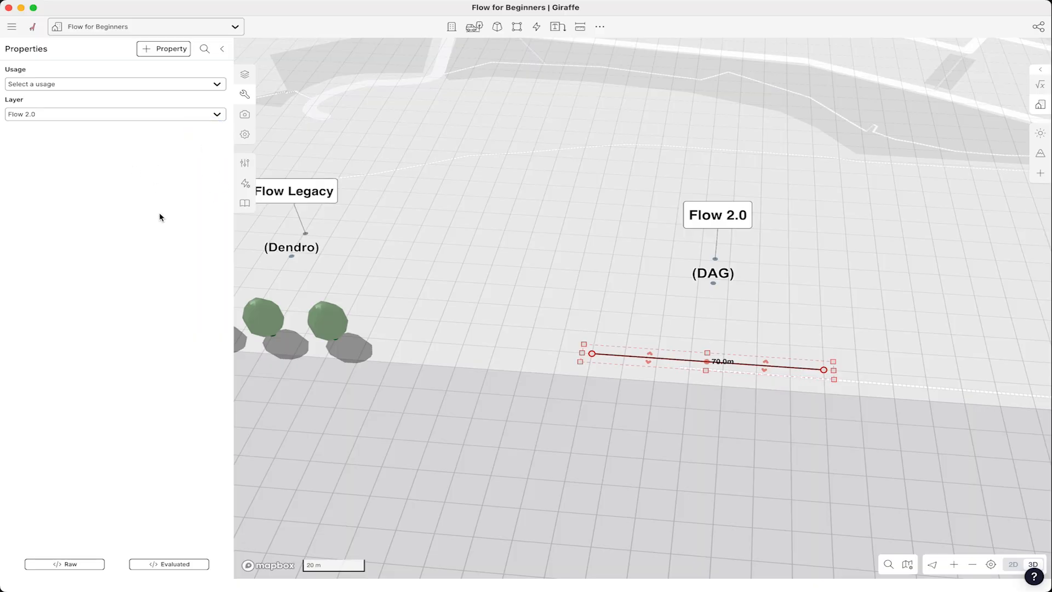
pyautogui.click(160, 51)
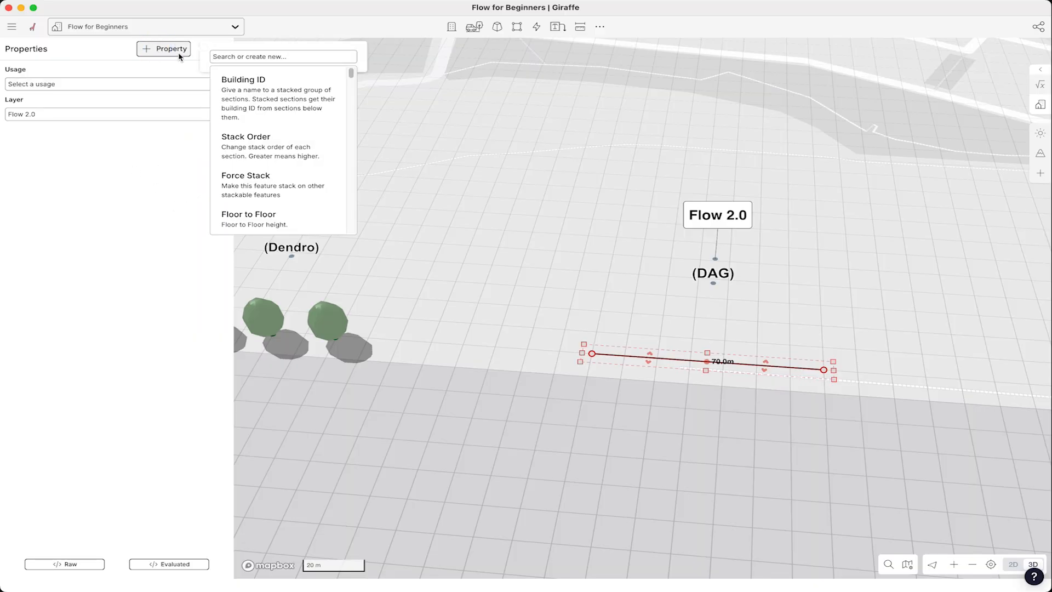
pyautogui.write('flow')
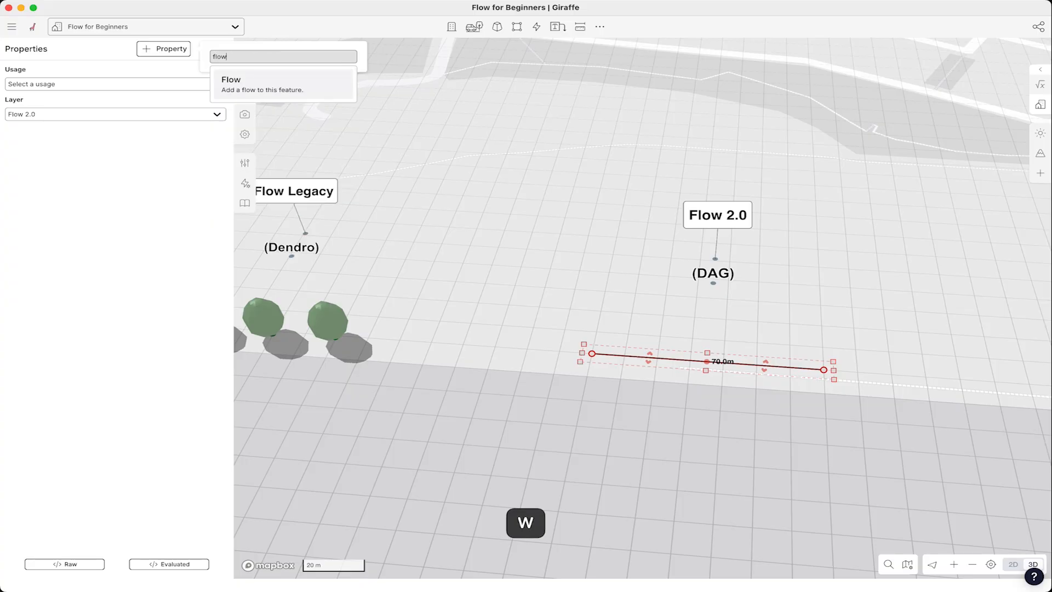
pyautogui.click(251, 87)
pyautogui.click(164, 209)
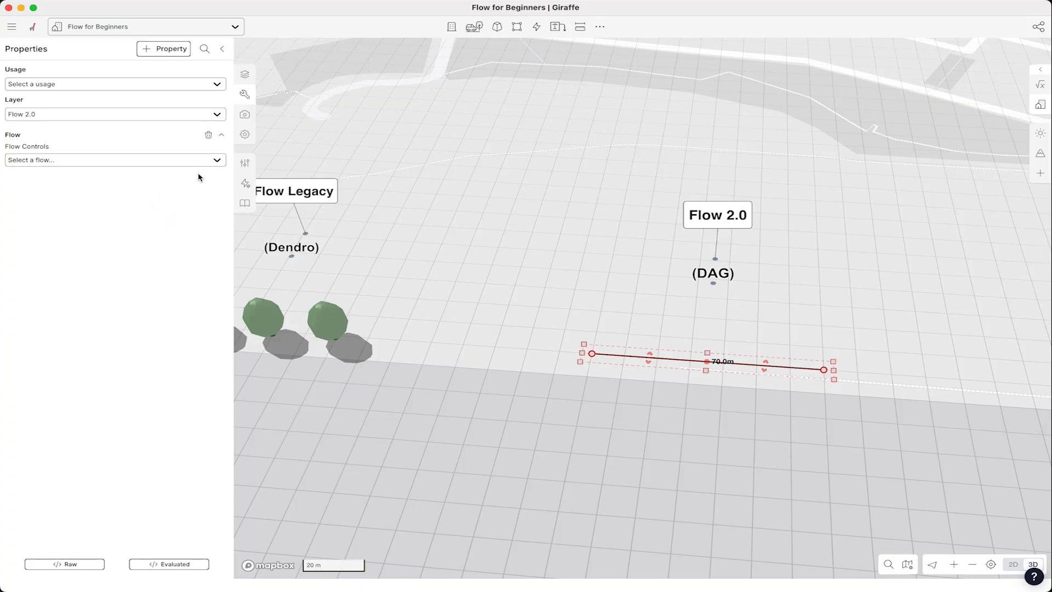
# - Open the Flow Editor, create a new flow, and assign it as the line's Flow Controls flow
pyautogui.click(177, 160)
pyautogui.click(175, 164)
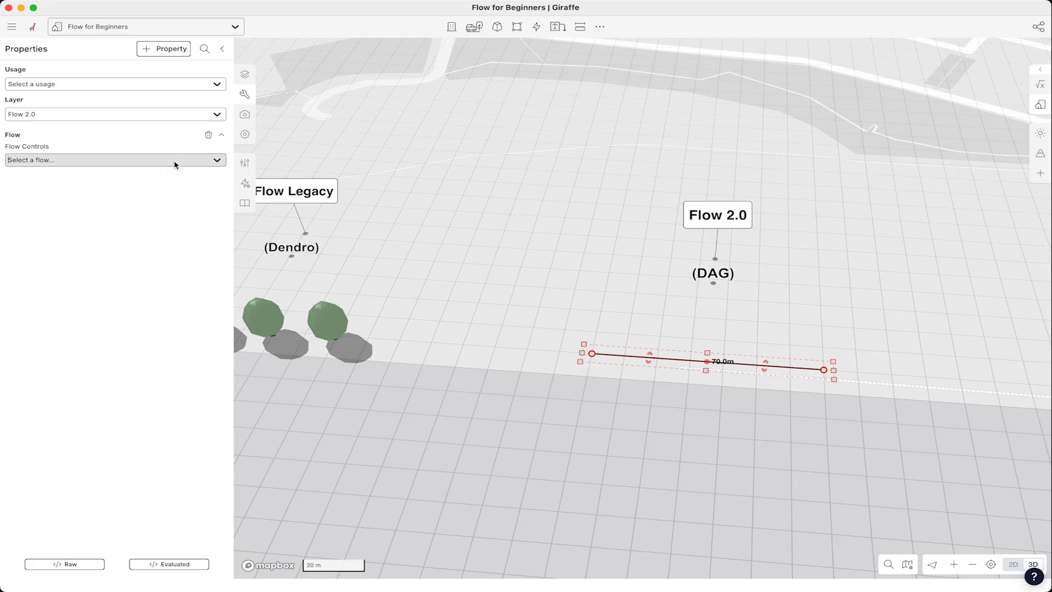
pyautogui.click(247, 187)
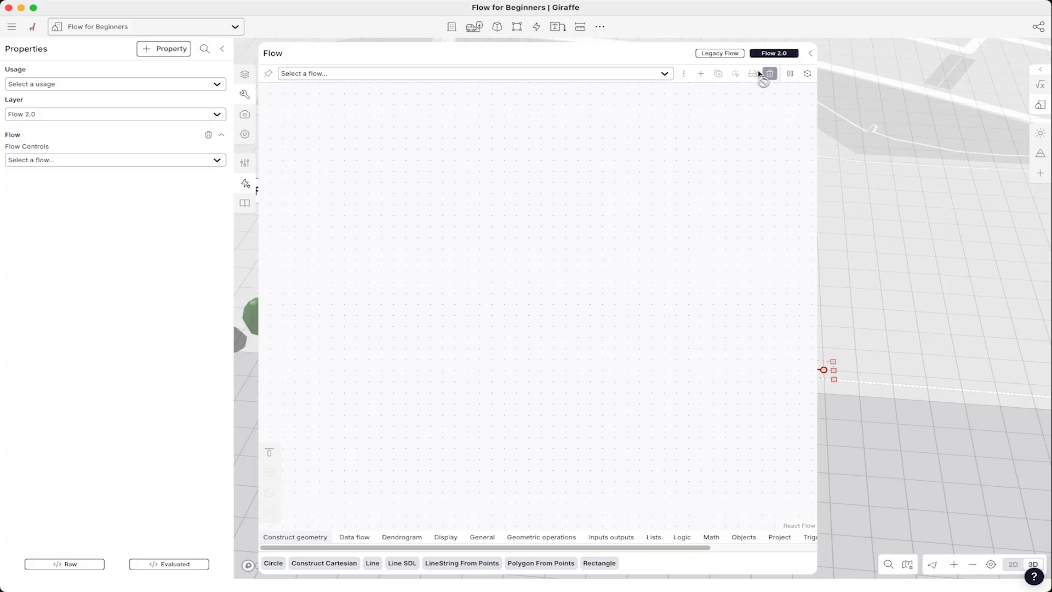
pyautogui.click(522, 74)
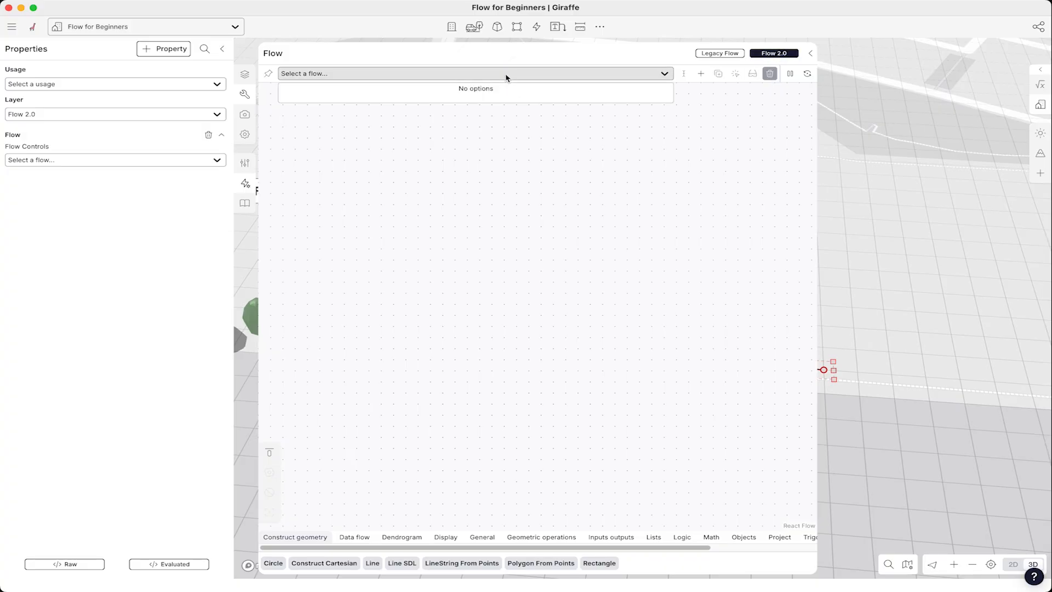
pyautogui.click(470, 134)
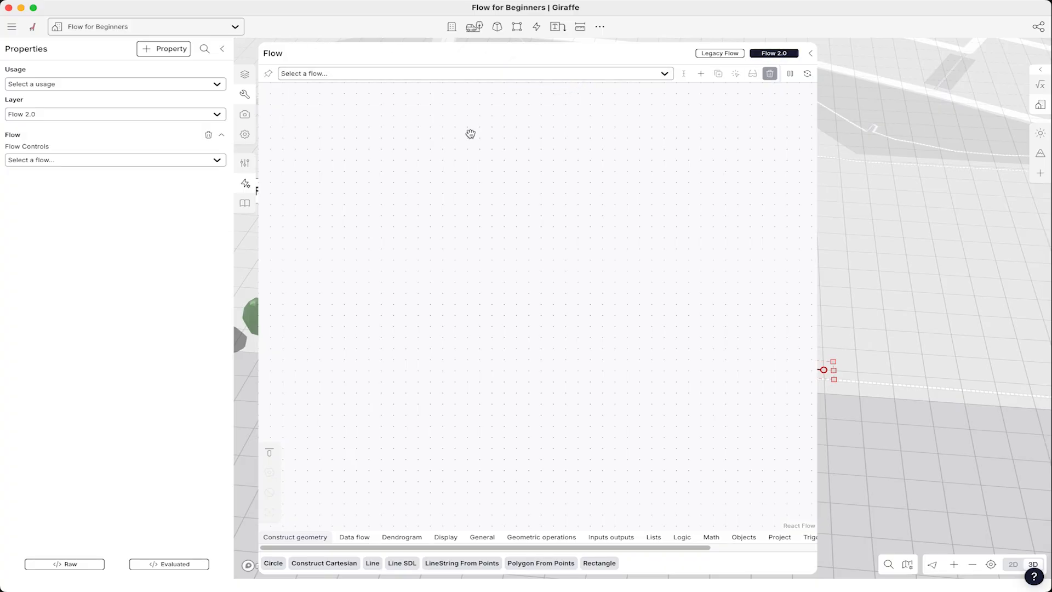
pyautogui.click(702, 74)
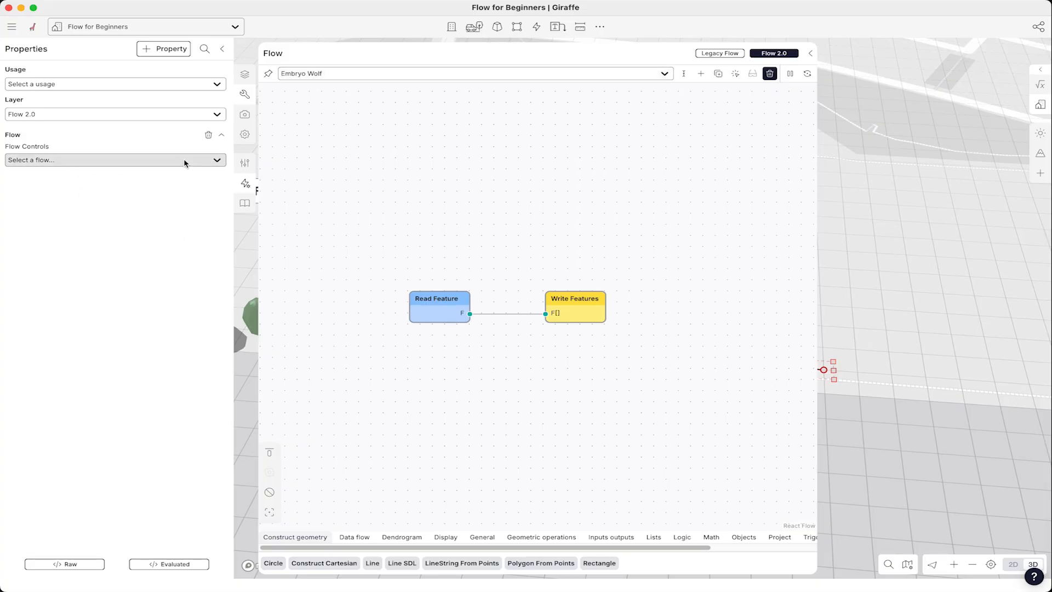
pyautogui.click(201, 161)
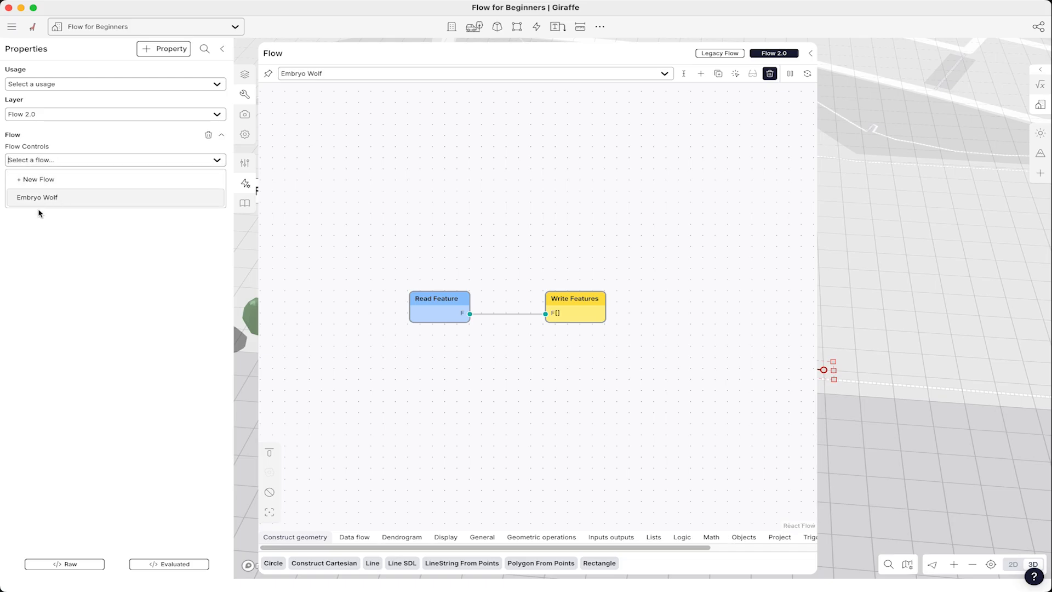
pyautogui.click(51, 198)
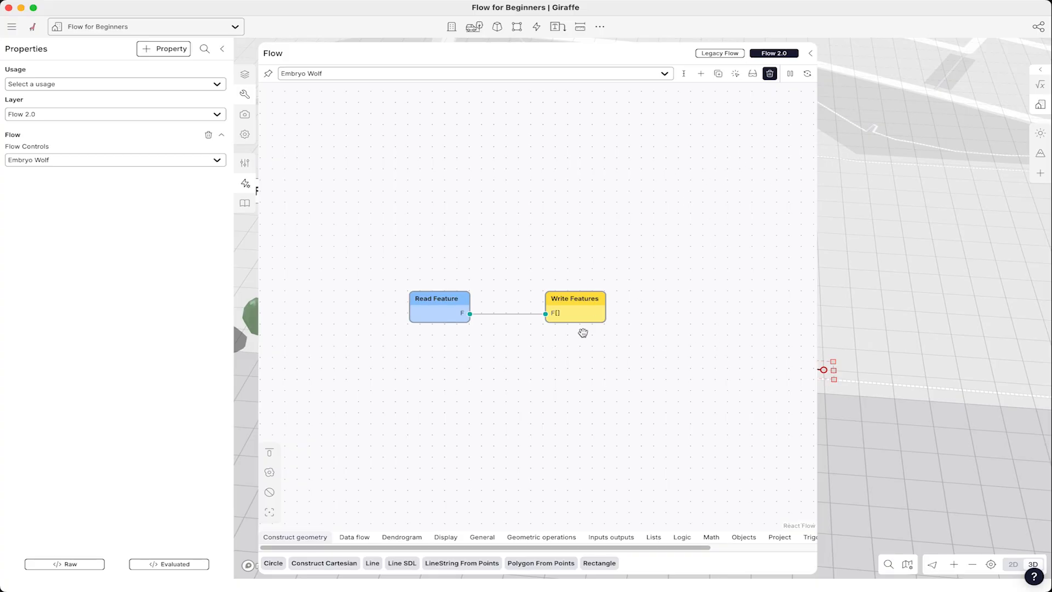
# - Spread the Read Feature and Write Features nodes further apart in the flow graph
pyautogui.moveTo(579, 299); pyautogui.dragTo(669, 297)
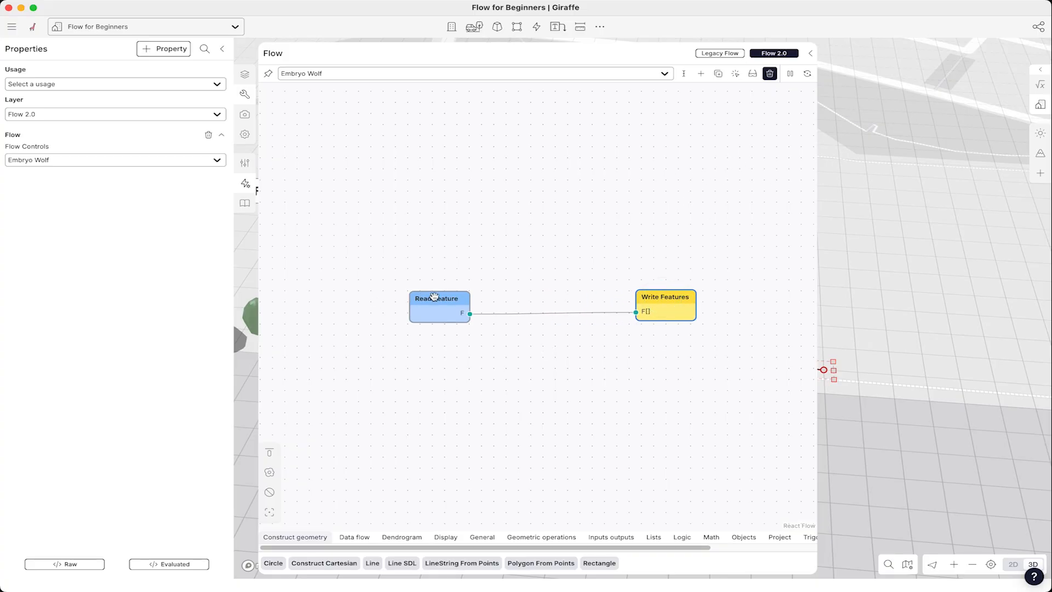
pyautogui.moveTo(432, 298); pyautogui.dragTo(369, 300)
pyautogui.moveTo(663, 299); pyautogui.dragTo(677, 301)
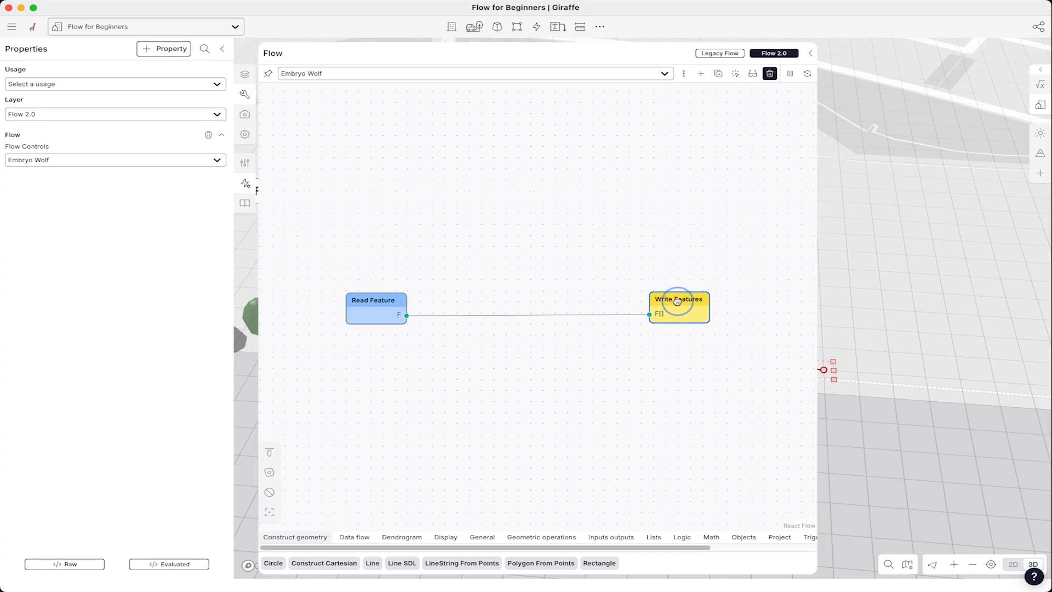
pyautogui.moveTo(371, 298); pyautogui.dragTo(368, 295)
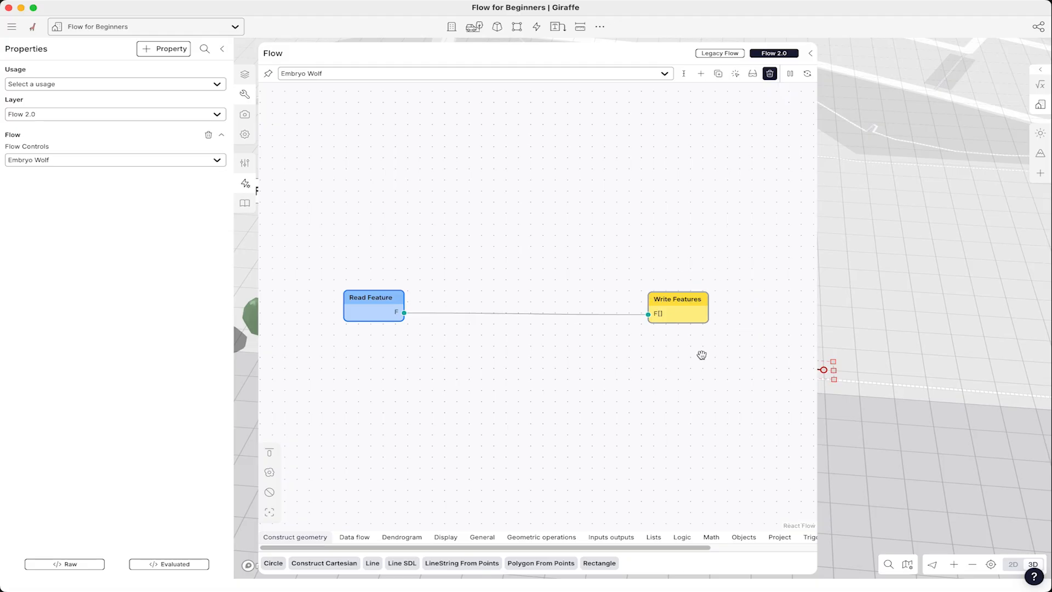
pyautogui.moveTo(681, 311)
pyautogui.mouseDown()
pyautogui.moveTo(720, 312)
pyautogui.moveTo(685, 305)
pyautogui.moveTo(697, 306)
pyautogui.mouseUp()
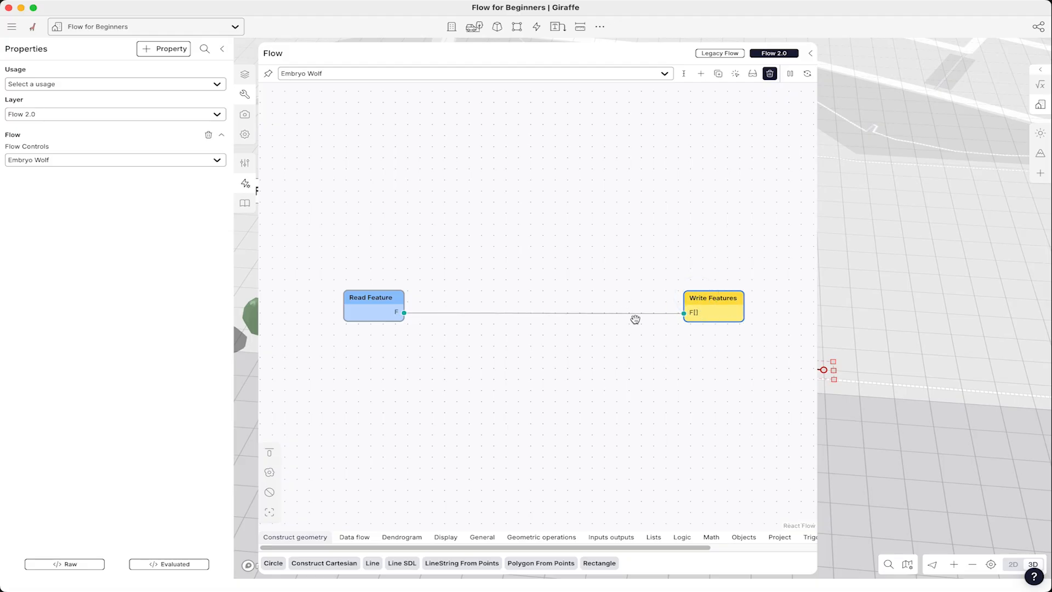
pyautogui.moveTo(384, 303); pyautogui.dragTo(404, 302)
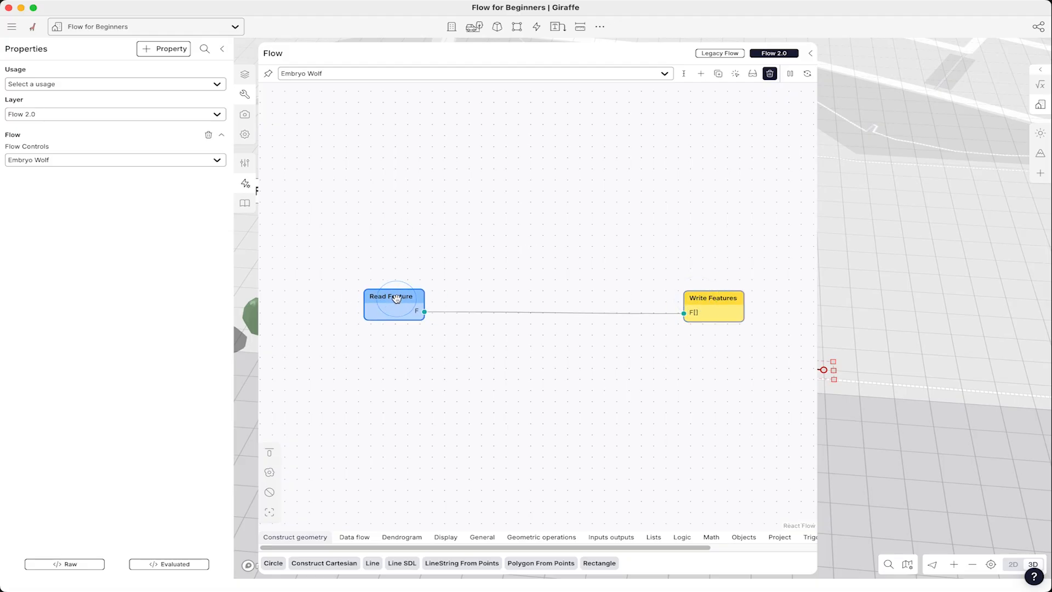
pyautogui.moveTo(707, 299); pyautogui.dragTo(713, 296)
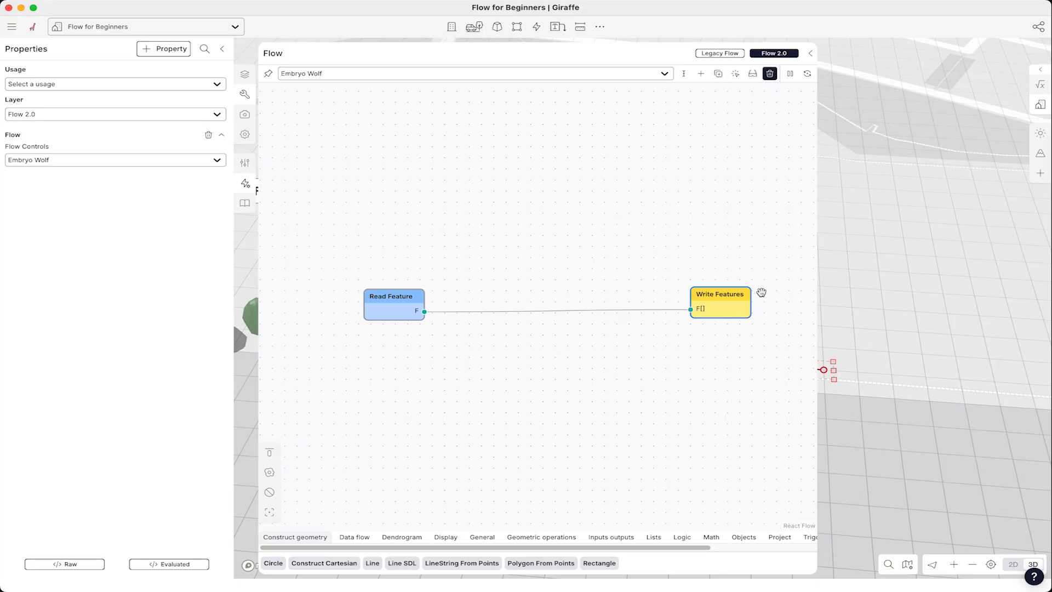
pyautogui.moveTo(724, 294); pyautogui.dragTo(700, 280)
# - Add a Dendrogram Array node to the graph above the existing connection
pyautogui.moveTo(818, 105); pyautogui.dragTo(707, 105)
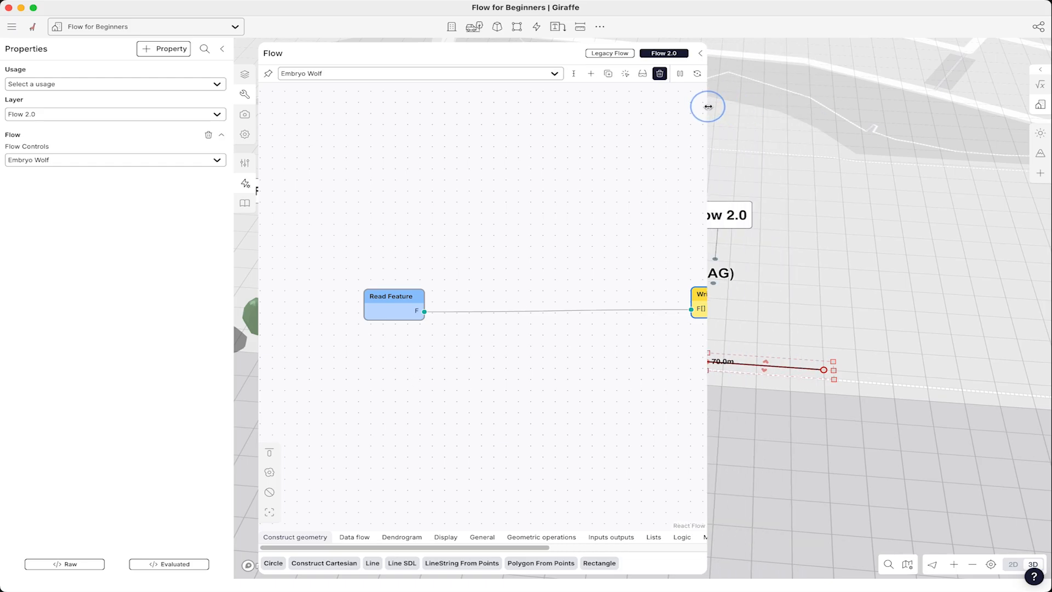
pyautogui.scroll(-1, 315, 241)
pyautogui.scroll(-3, 813, 340)
pyautogui.moveTo(849, 341); pyautogui.dragTo(889, 324)
pyautogui.scroll(4, 781, 332)
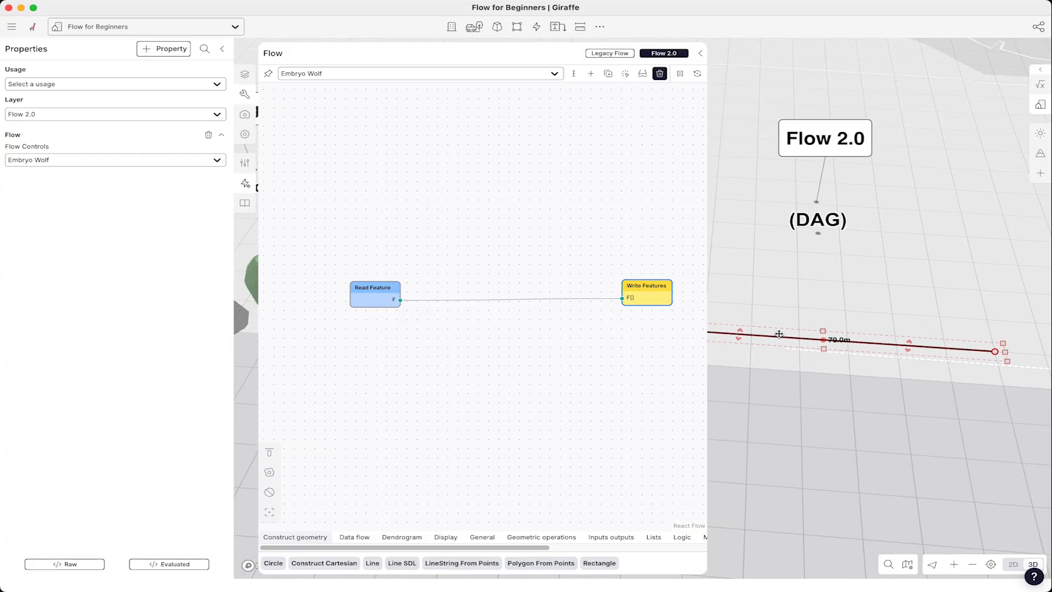
pyautogui.click(458, 237)
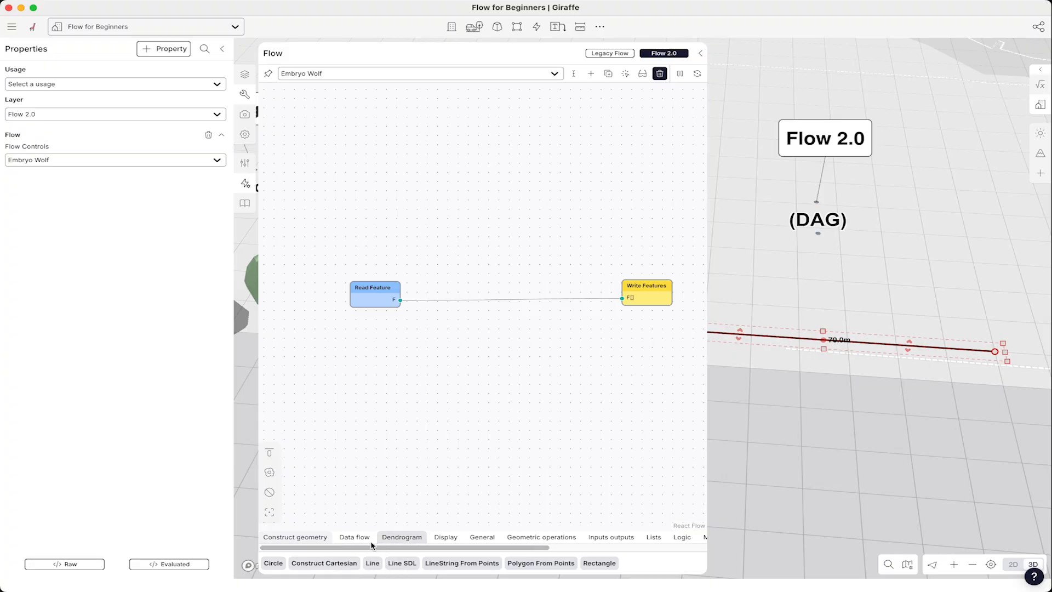
pyautogui.doubleClick(447, 238)
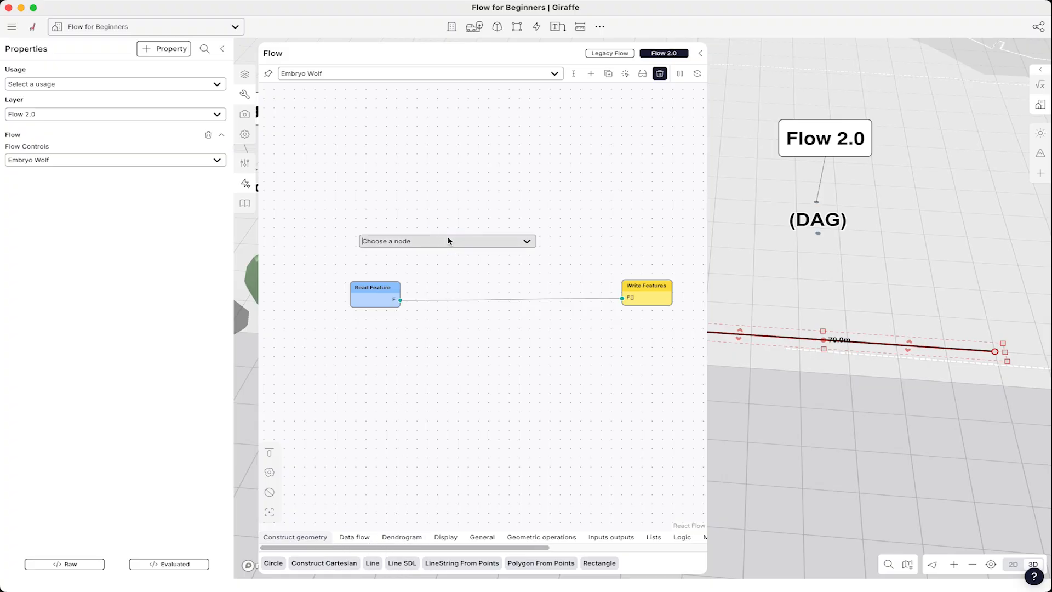
pyautogui.write('array')
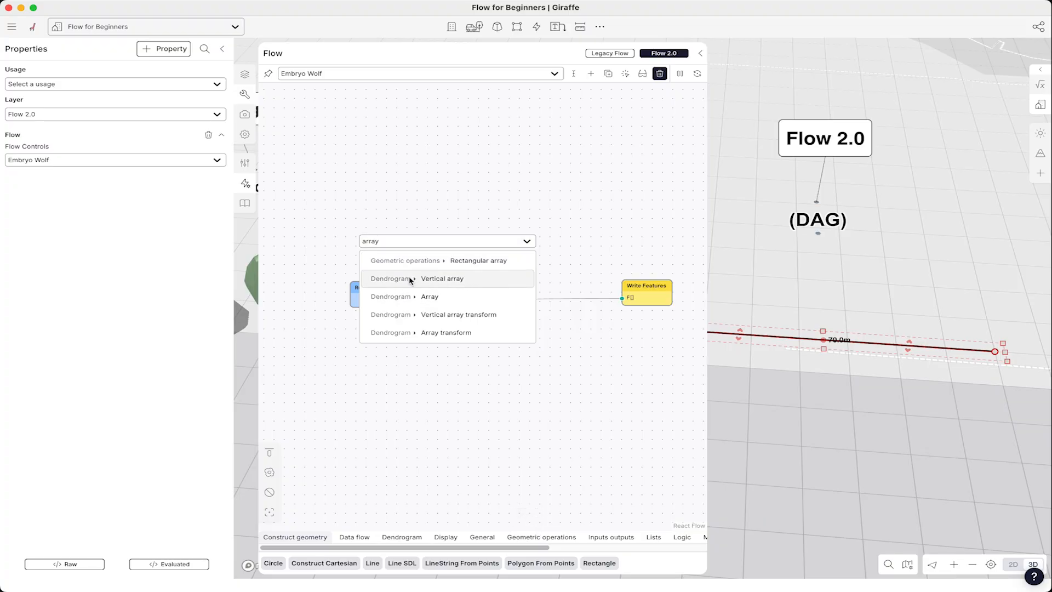
pyautogui.click(430, 295)
pyautogui.moveTo(436, 238); pyautogui.dragTo(482, 231)
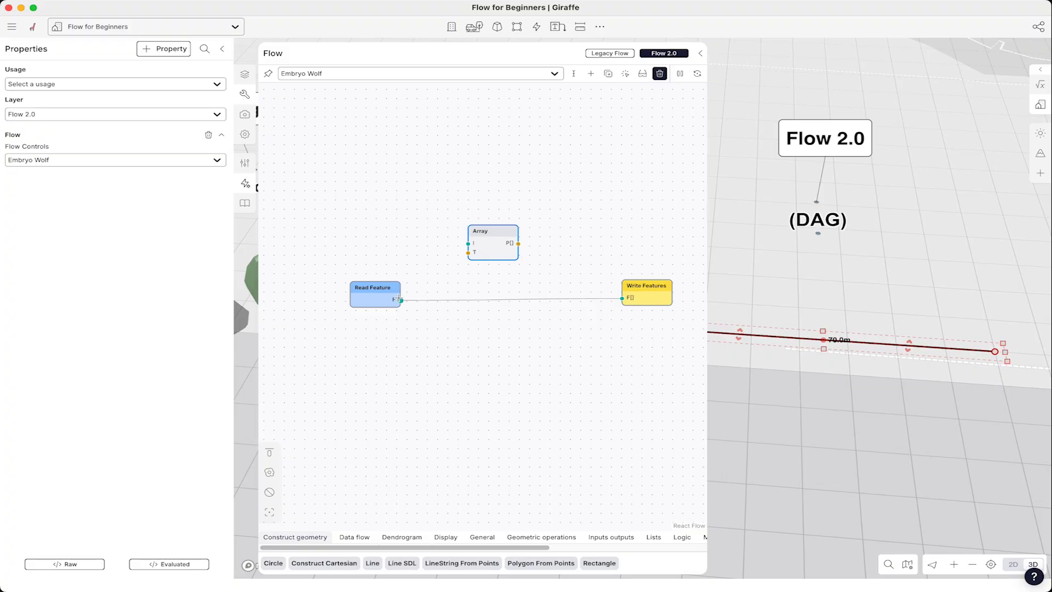
# - Delete the direct link and wire Read Feature through the Array node into Write Features
pyautogui.click(431, 300)
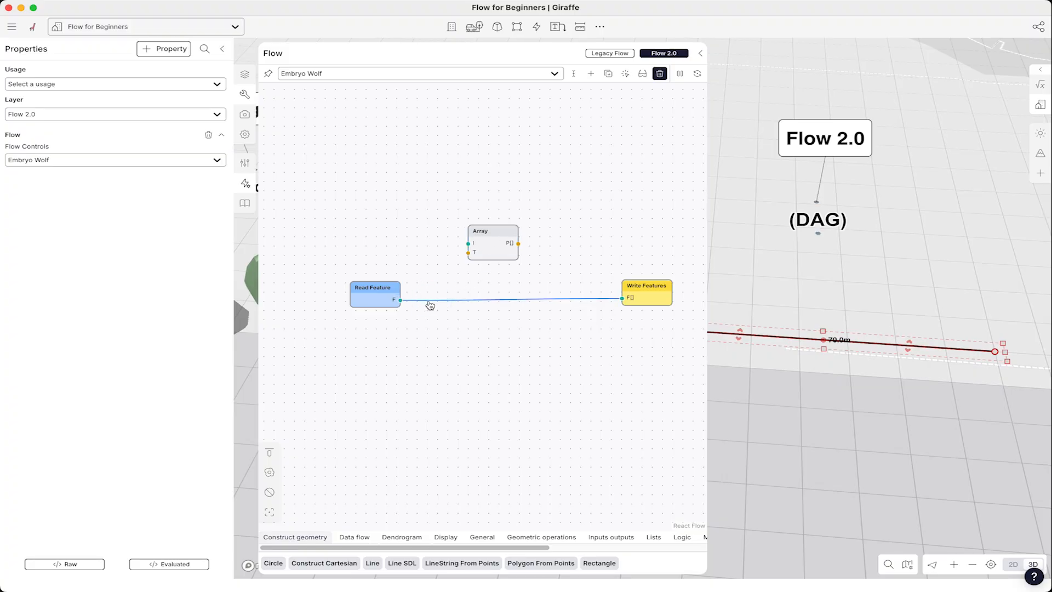
pyautogui.press('BackSpace')
pyautogui.moveTo(399, 300); pyautogui.dragTo(623, 298)
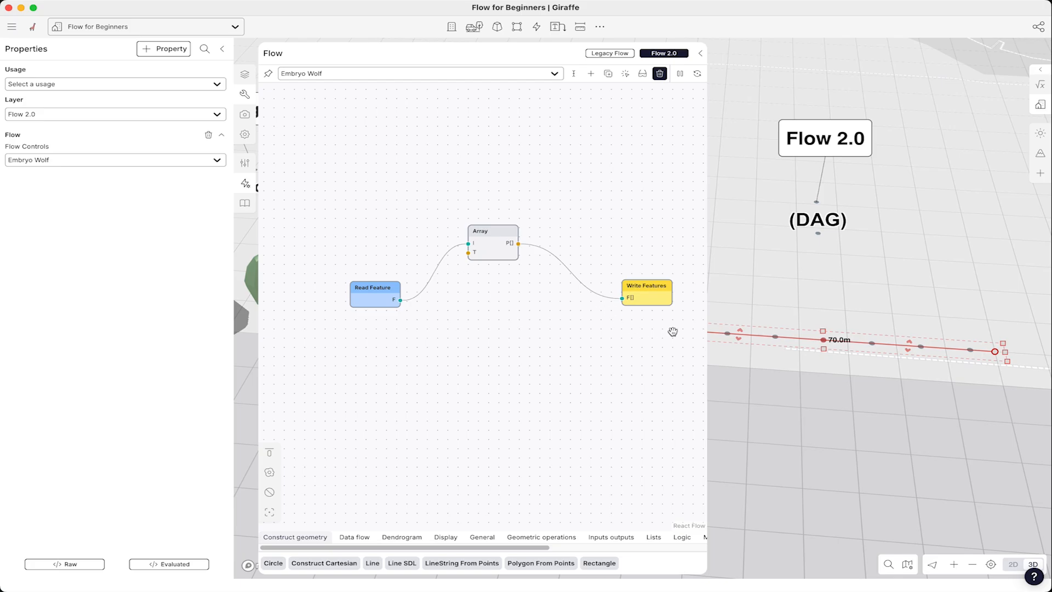
pyautogui.click(842, 367)
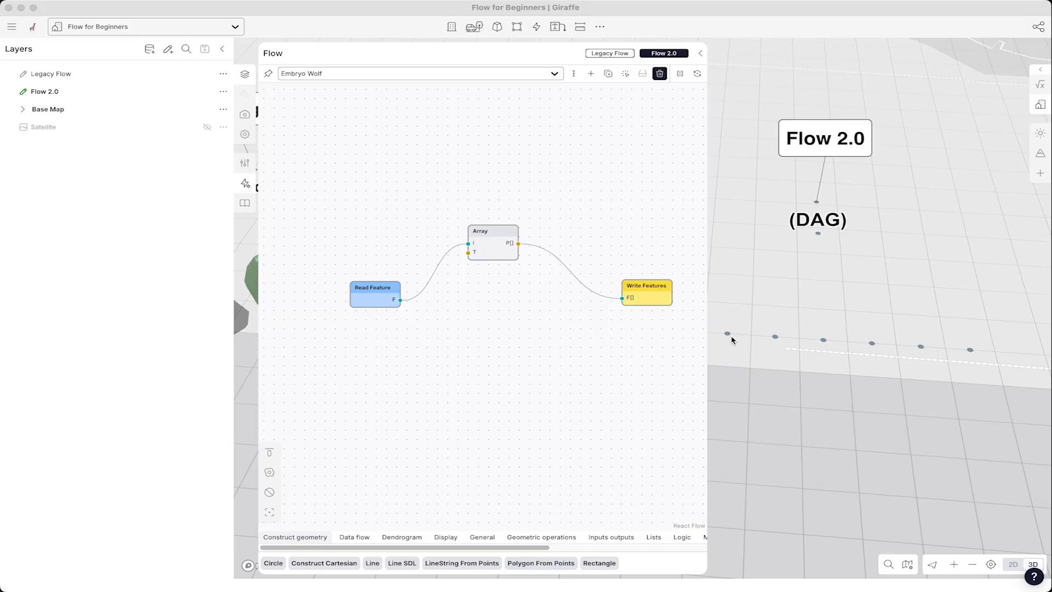
# - Add an Apply Usage node to the right of the Array node
pyautogui.moveTo(496, 246); pyautogui.dragTo(468, 250)
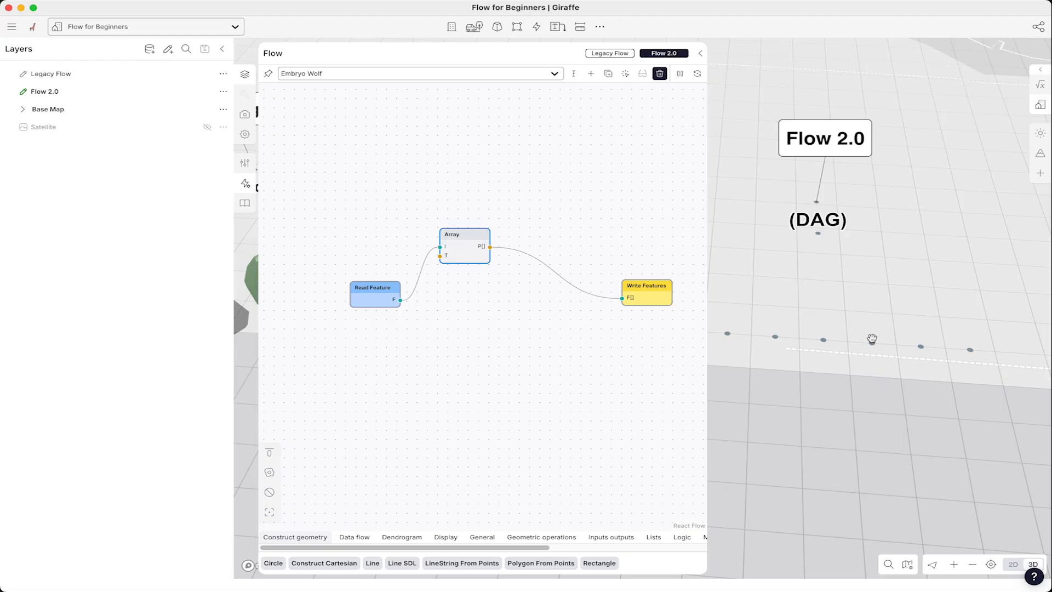
pyautogui.moveTo(464, 233); pyautogui.dragTo(463, 233)
pyautogui.click(555, 234)
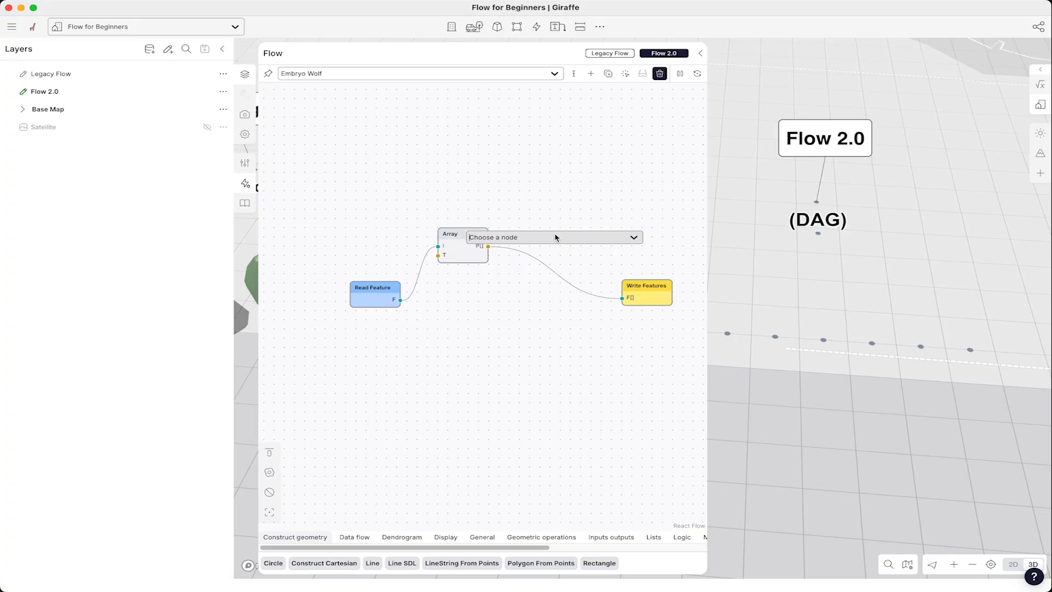
pyautogui.write('apply')
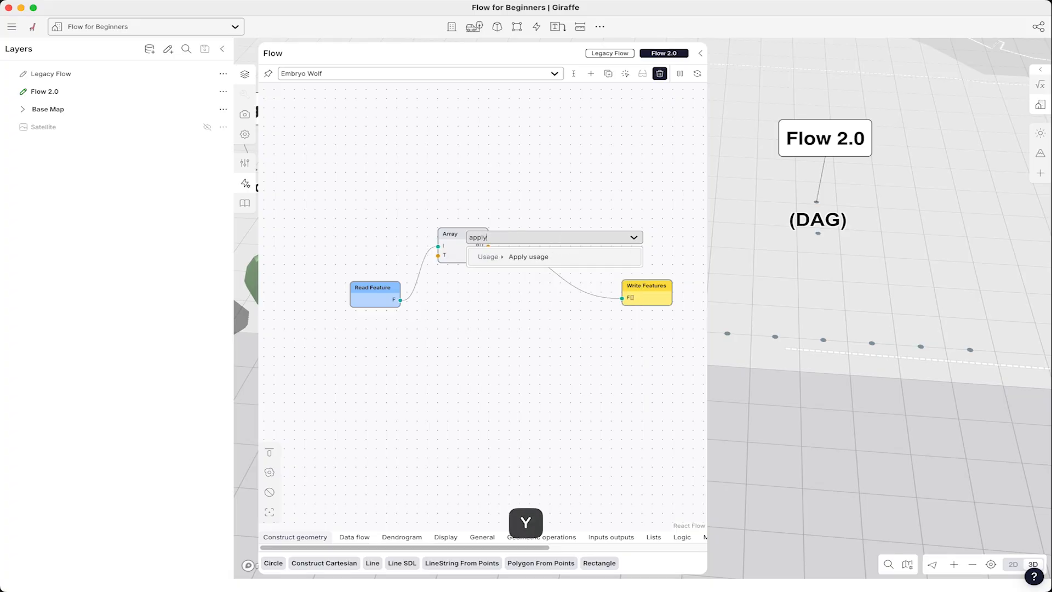
pyautogui.click(529, 257)
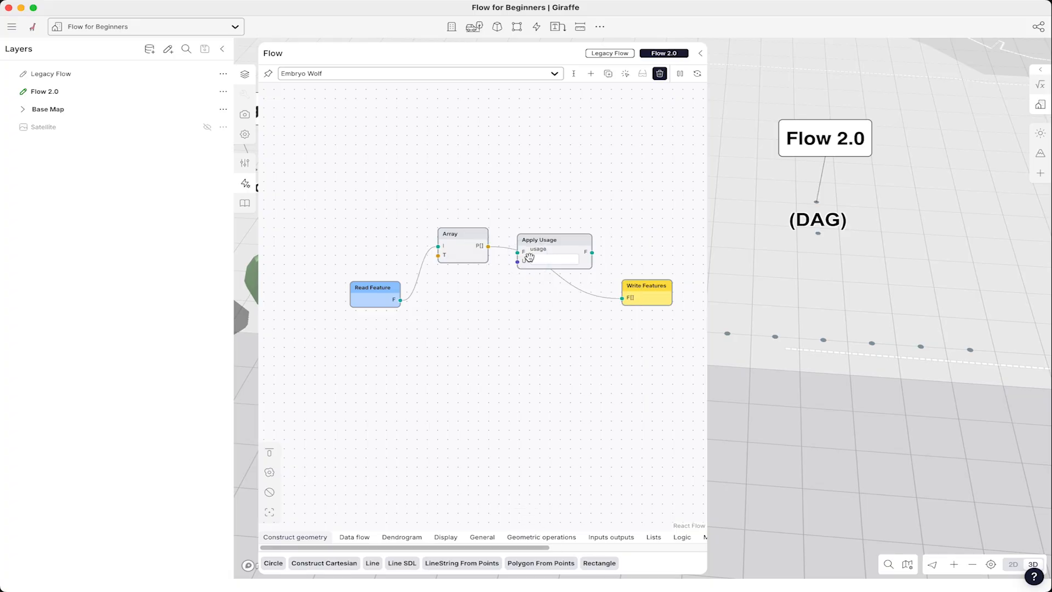
pyautogui.moveTo(552, 240); pyautogui.dragTo(562, 230)
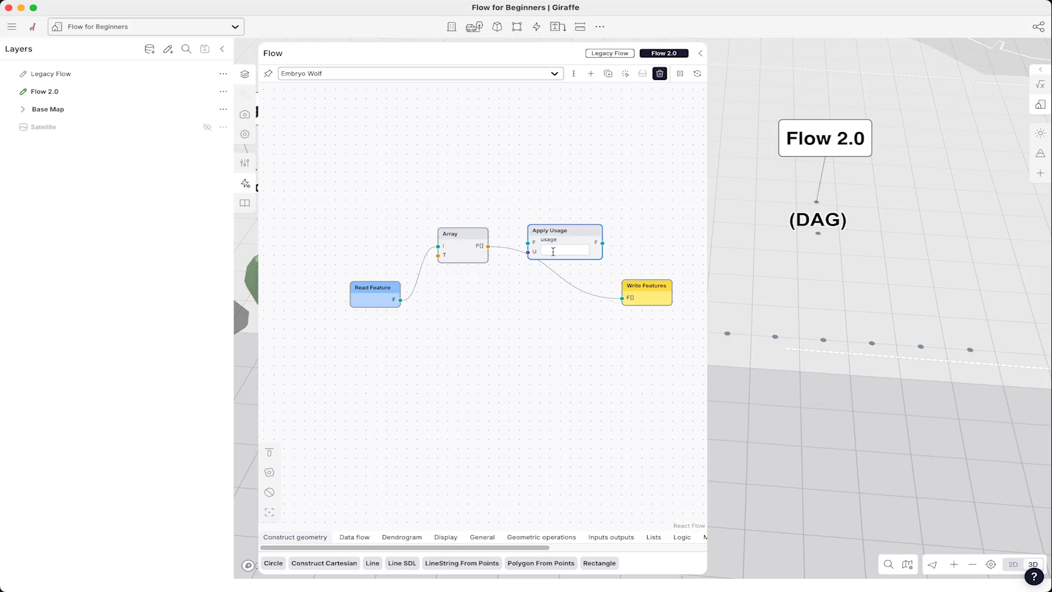
# - Add a Get Usage node below the graph and set its usage to Tree
pyautogui.doubleClick(470, 313)
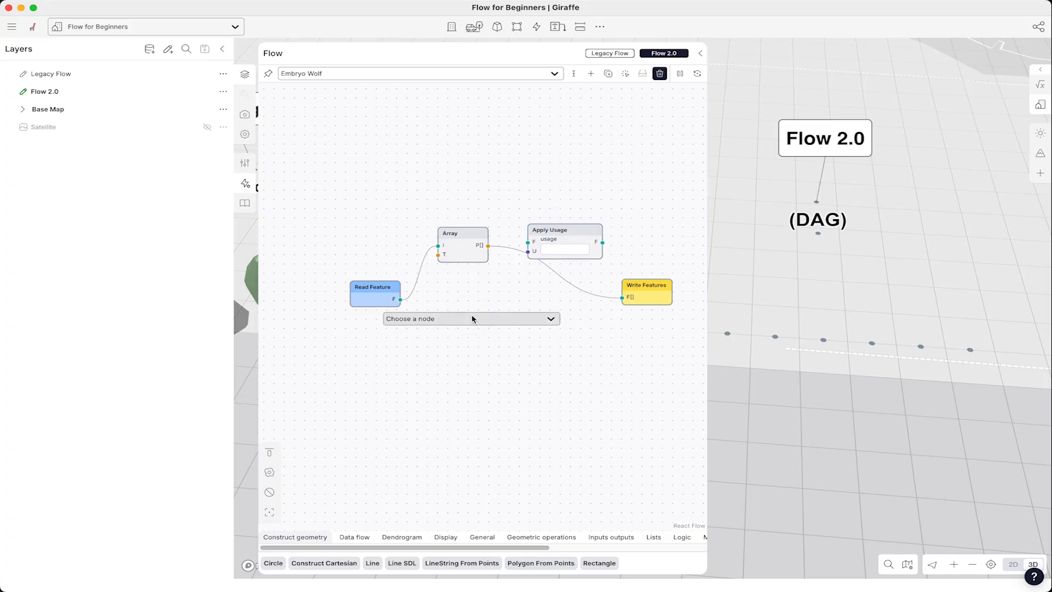
pyautogui.write('get usage')
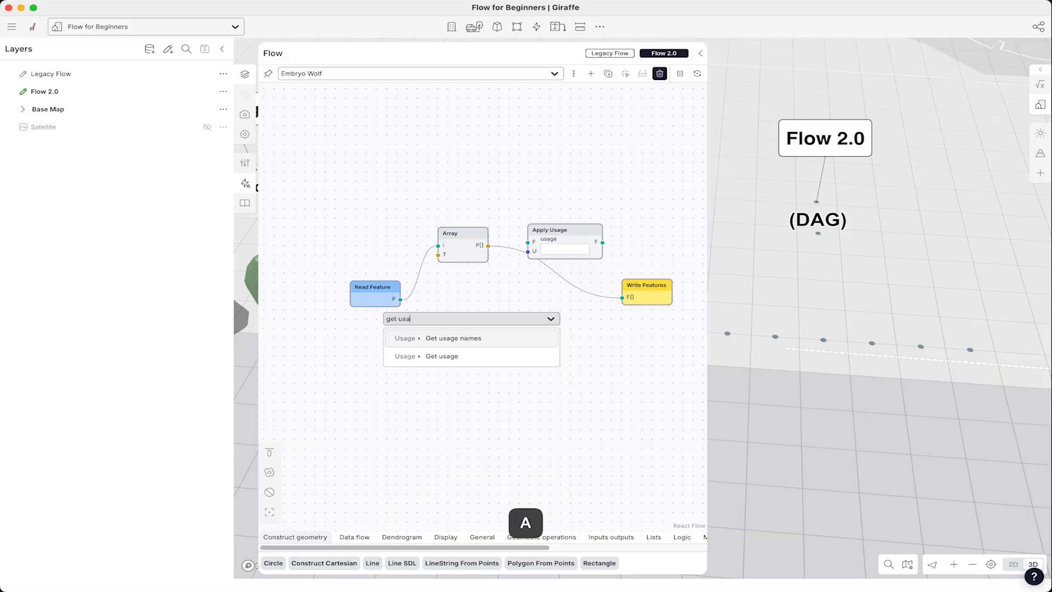
pyautogui.click(468, 356)
pyautogui.click(502, 339)
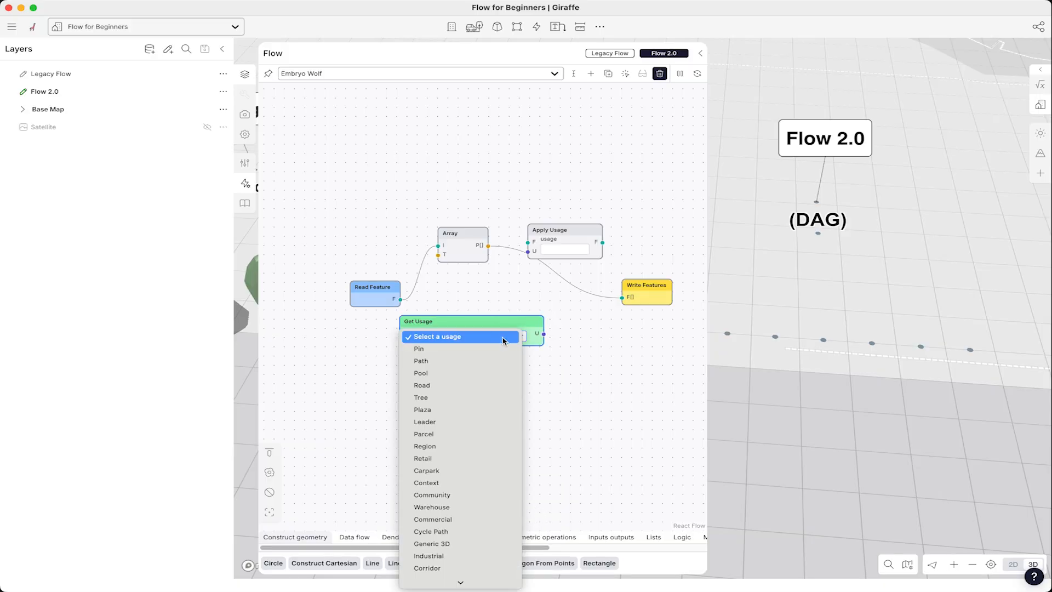
pyautogui.write('tree')
pyautogui.click(428, 402)
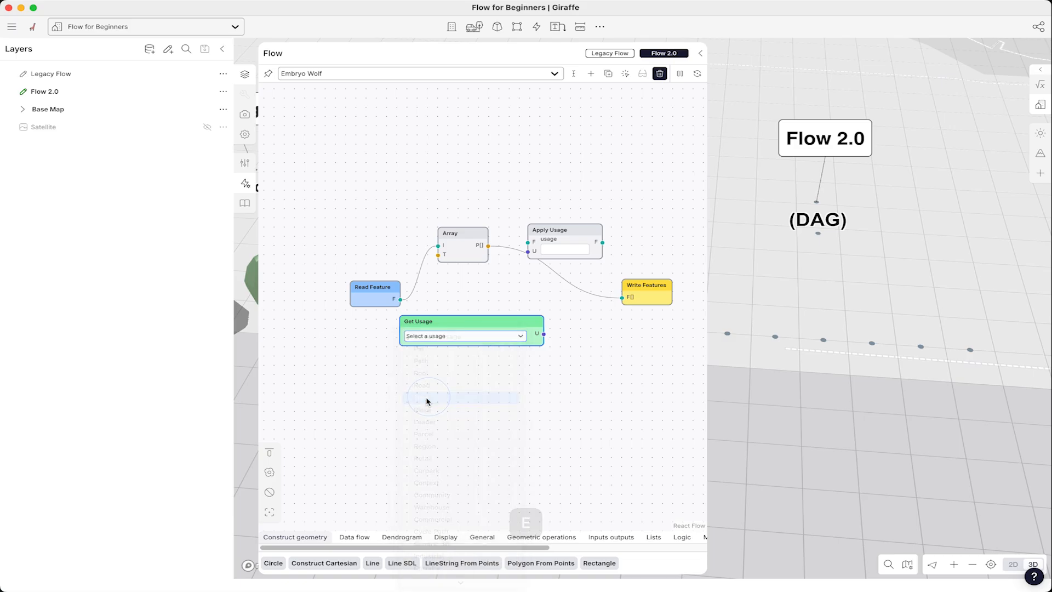
# - Move the Apply Usage node right and connect the Get Usage output to the Apply Usage usage input
pyautogui.scroll(-5, 351, 280)
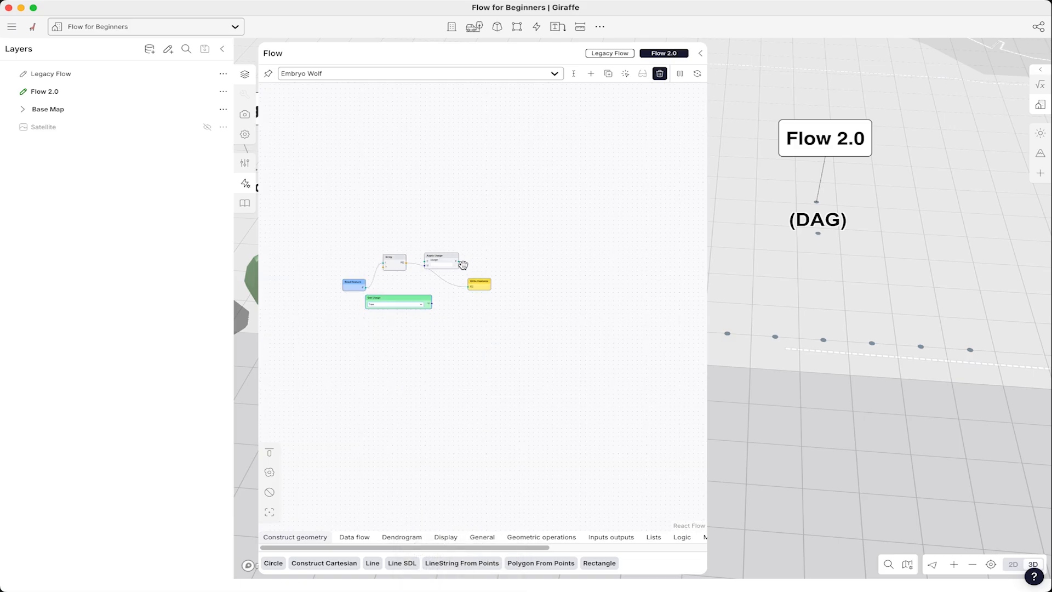
pyautogui.scroll(3, 464, 265)
pyautogui.moveTo(482, 296); pyautogui.dragTo(562, 297)
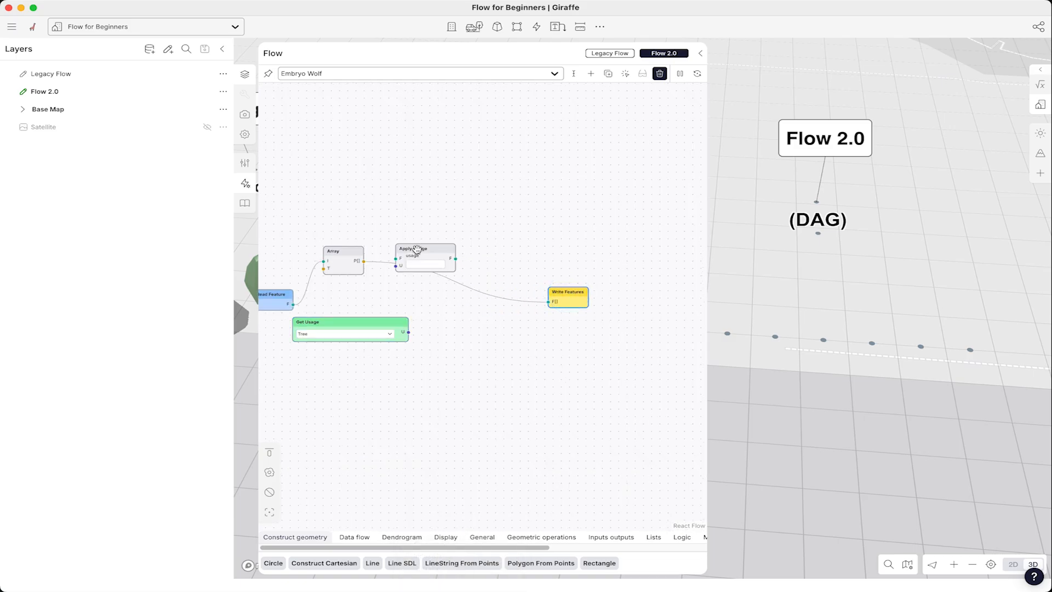
pyautogui.moveTo(417, 250); pyautogui.dragTo(461, 248)
pyautogui.moveTo(364, 261); pyautogui.dragTo(549, 302)
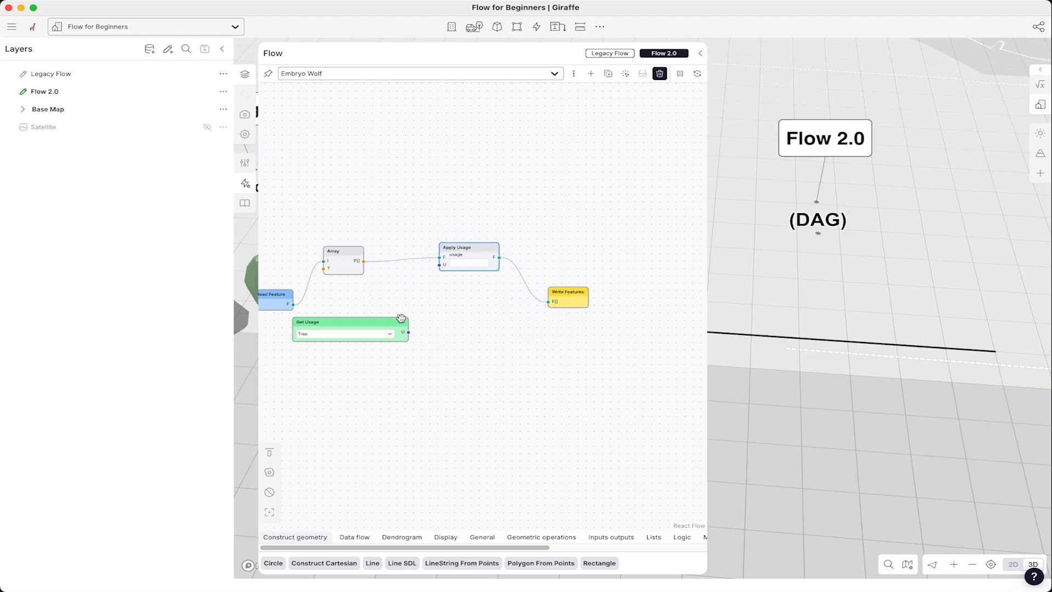
pyautogui.moveTo(391, 321); pyautogui.dragTo(439, 265)
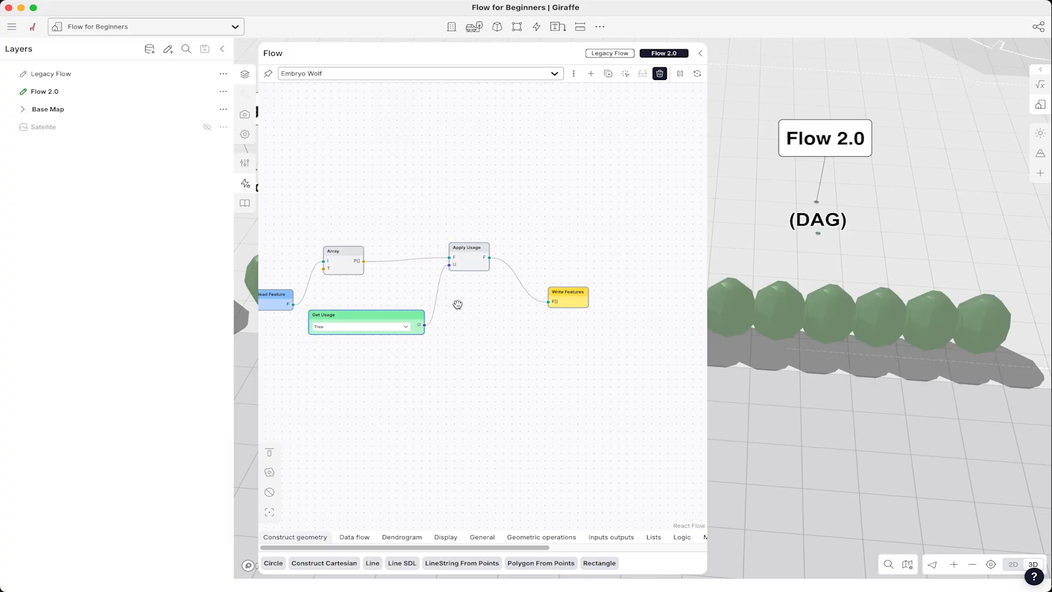
# - Align Read Feature, Array, Apply Usage and Write Features in one row with Get Usage beneath
pyautogui.scroll(-3, 874, 320)
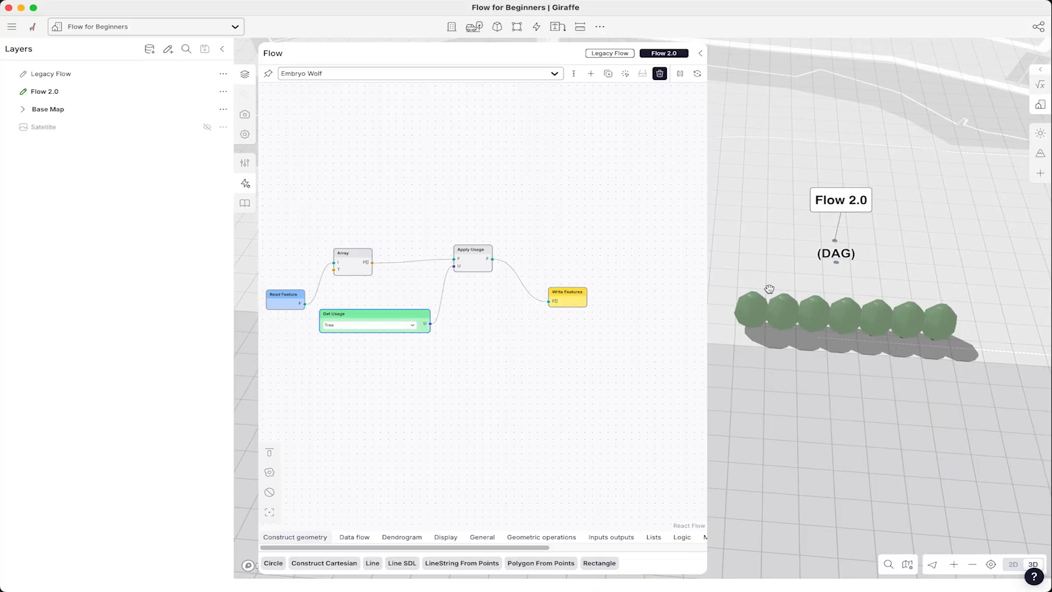
pyautogui.moveTo(560, 289); pyautogui.dragTo(559, 255)
pyautogui.moveTo(364, 255); pyautogui.dragTo(382, 249)
pyautogui.moveTo(298, 294); pyautogui.dragTo(303, 254)
pyautogui.moveTo(397, 310)
pyautogui.mouseDown()
pyautogui.moveTo(416, 298)
pyautogui.moveTo(392, 294)
pyautogui.mouseUp()
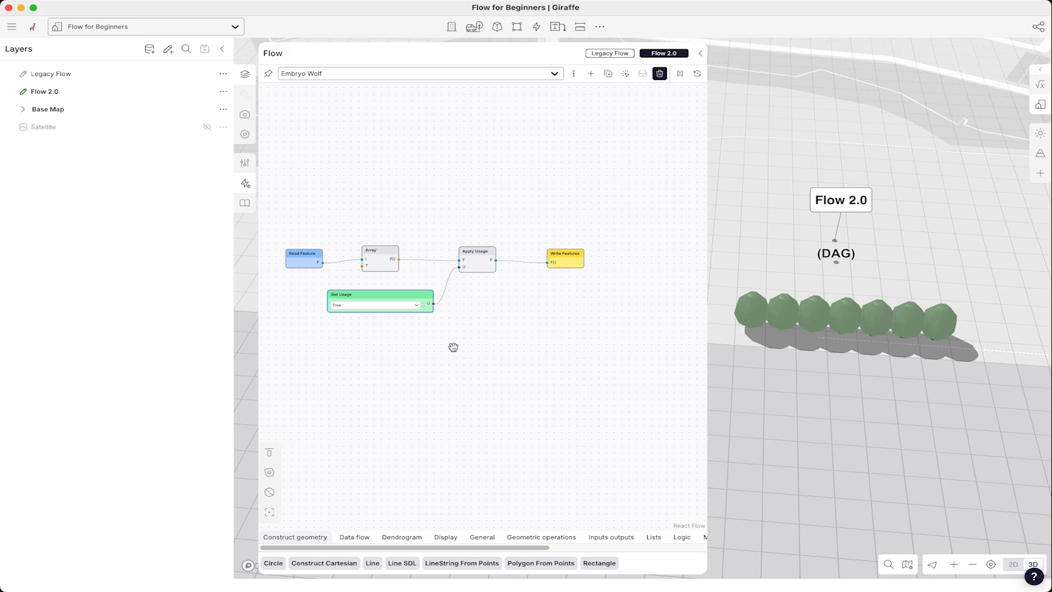
pyautogui.scroll(-1, 612, 281)
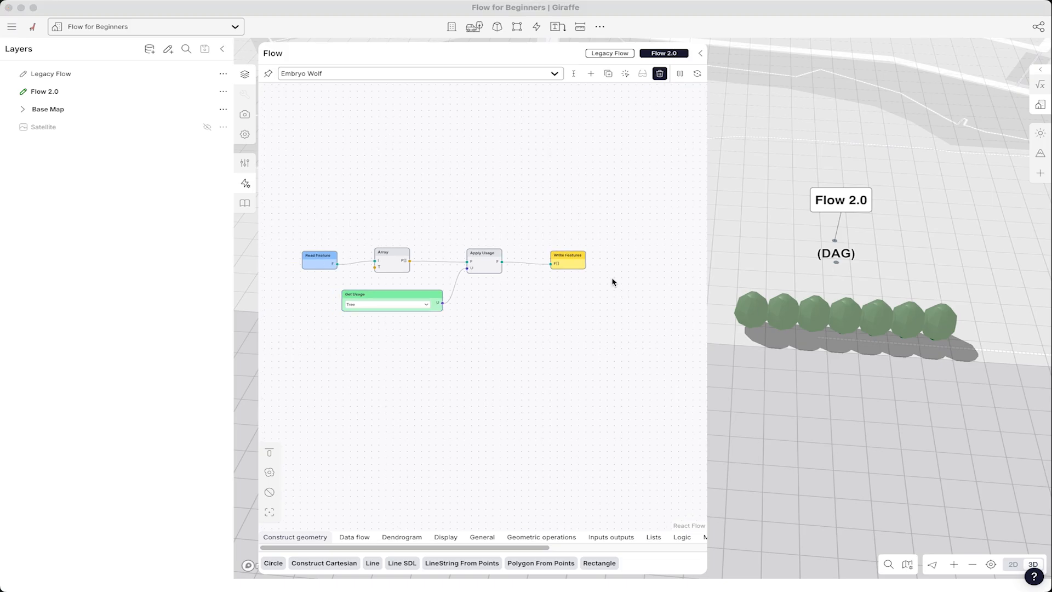
pyautogui.moveTo(395, 299); pyautogui.dragTo(414, 311)
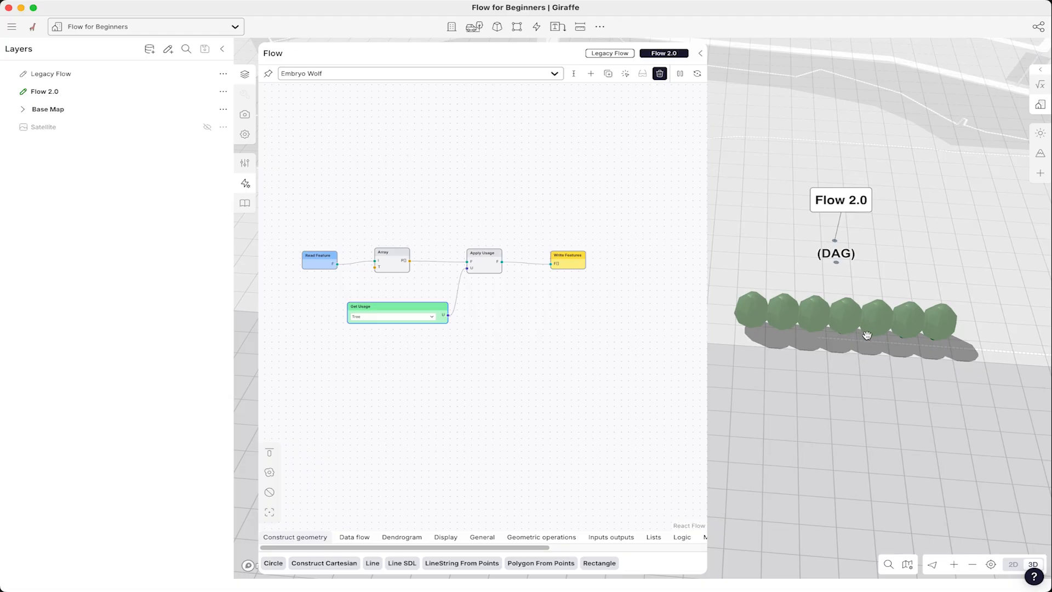
pyautogui.scroll(-1, 631, 278)
pyautogui.scroll(3, 329, 294)
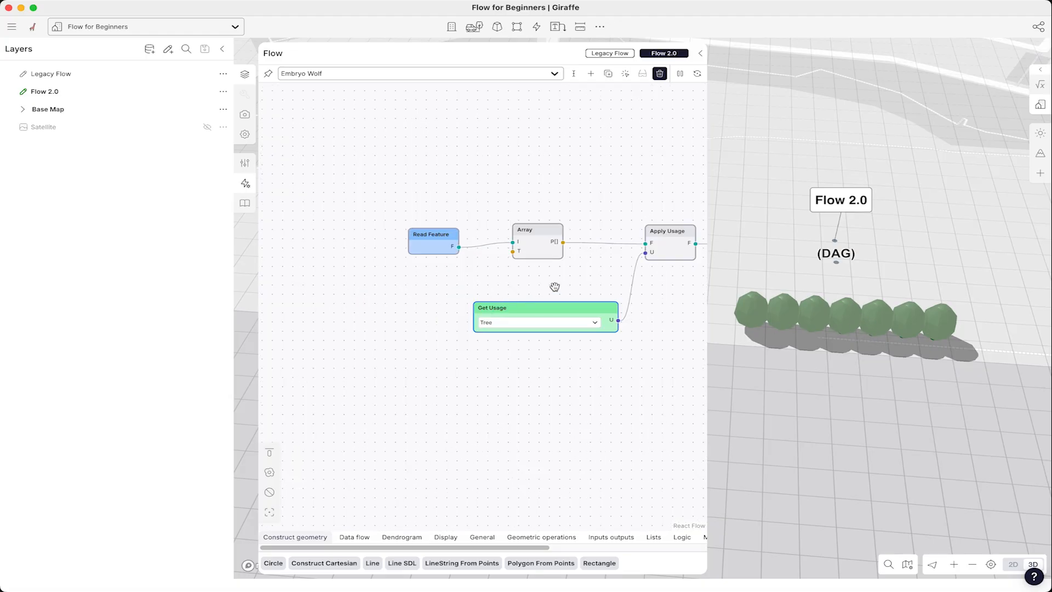
# - Add an Array Transform node and connect it to the Array node's transform input
pyautogui.moveTo(437, 233); pyautogui.dragTo(366, 199)
pyautogui.doubleClick(334, 290)
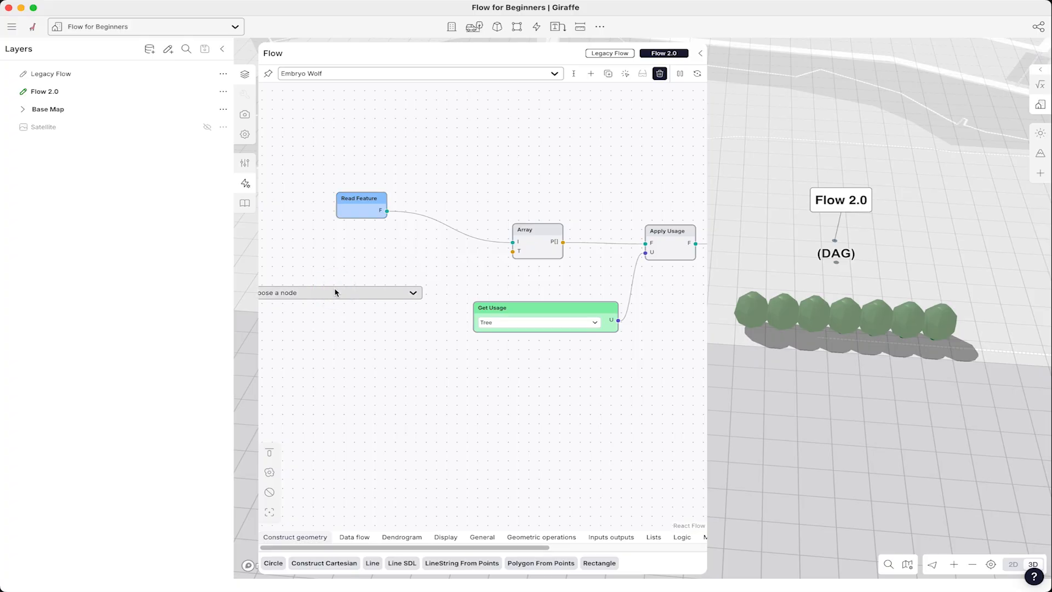
pyautogui.write('array')
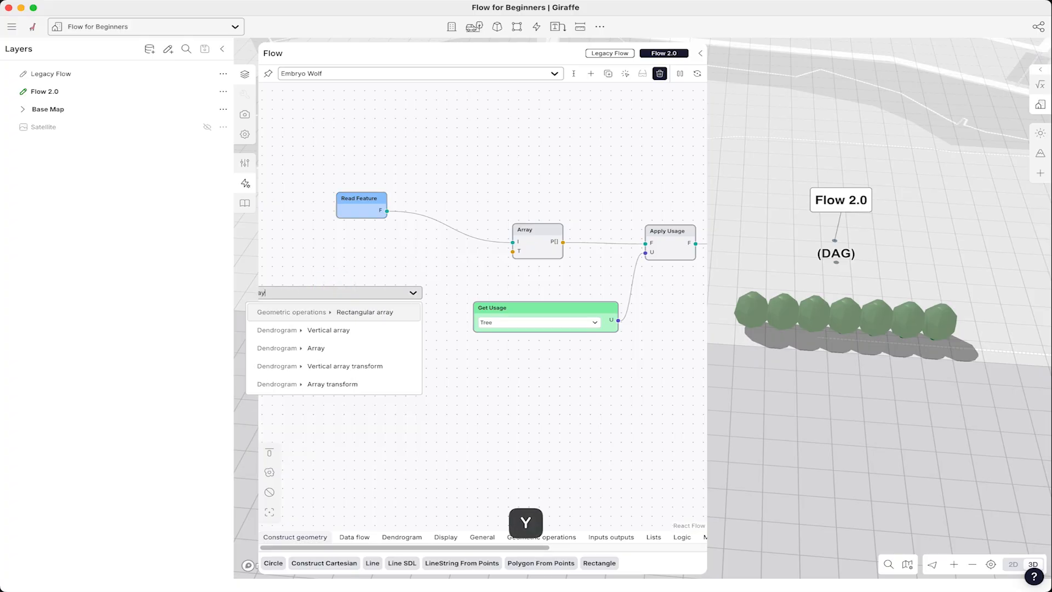
pyautogui.click(327, 389)
pyautogui.moveTo(341, 295); pyautogui.dragTo(509, 253)
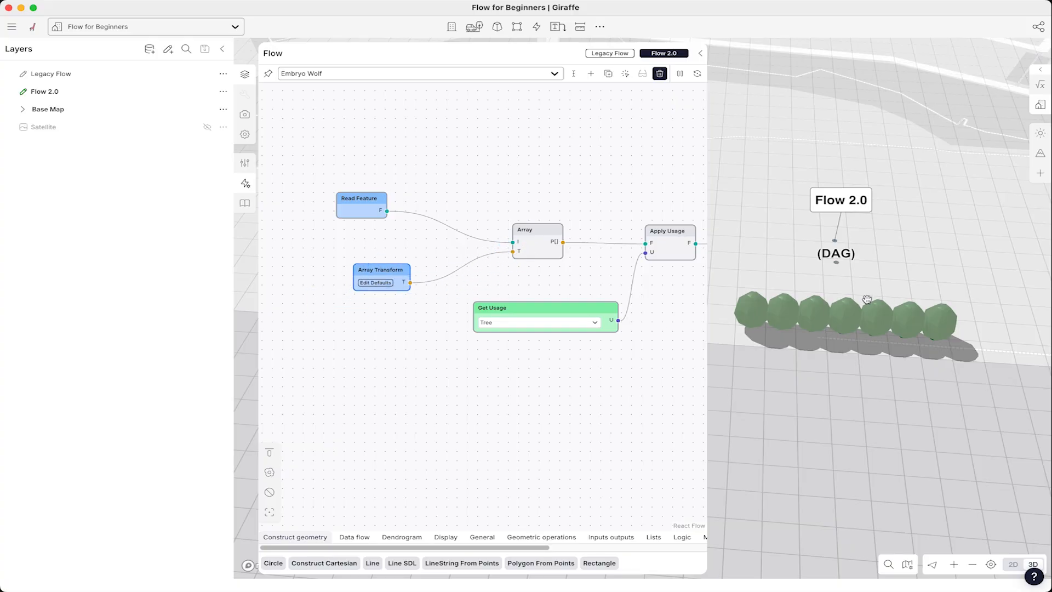
# - Set the Array Transform's default spacing to 20 m
pyautogui.click(375, 285)
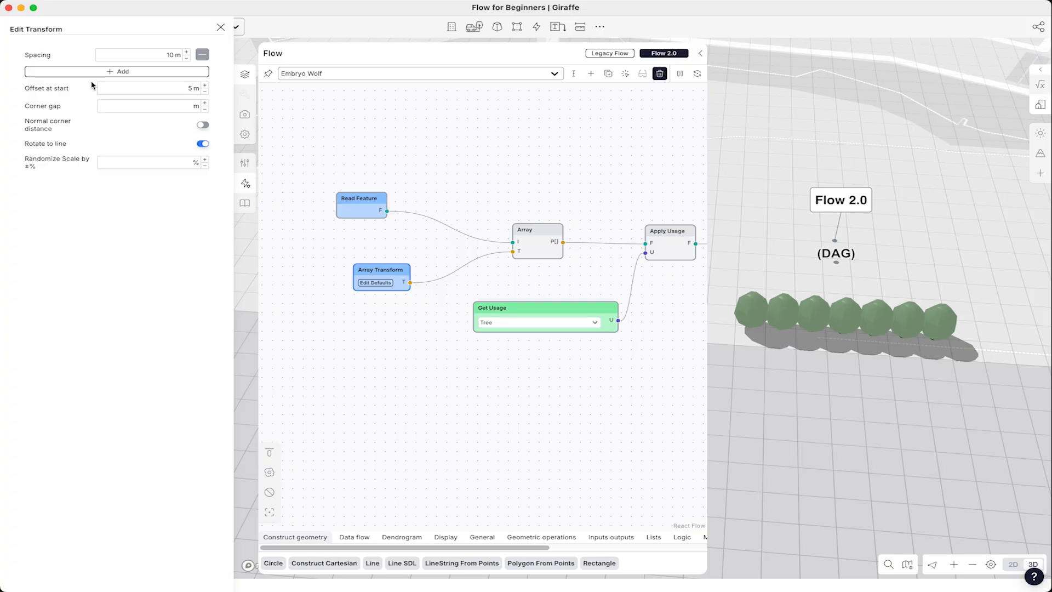
pyautogui.click(170, 55)
pyautogui.write('20')
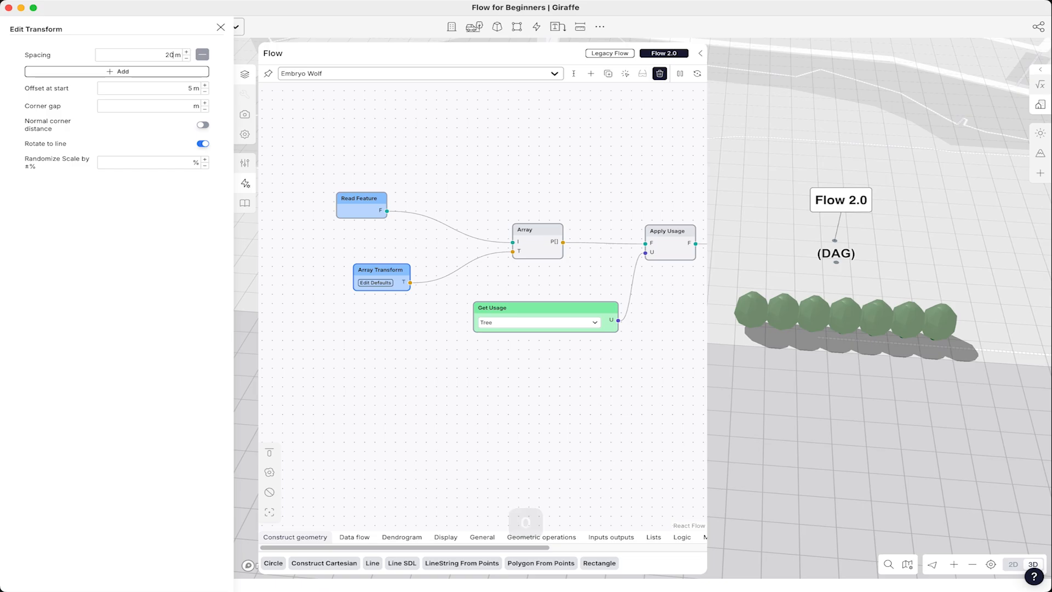
pyautogui.press('Return')
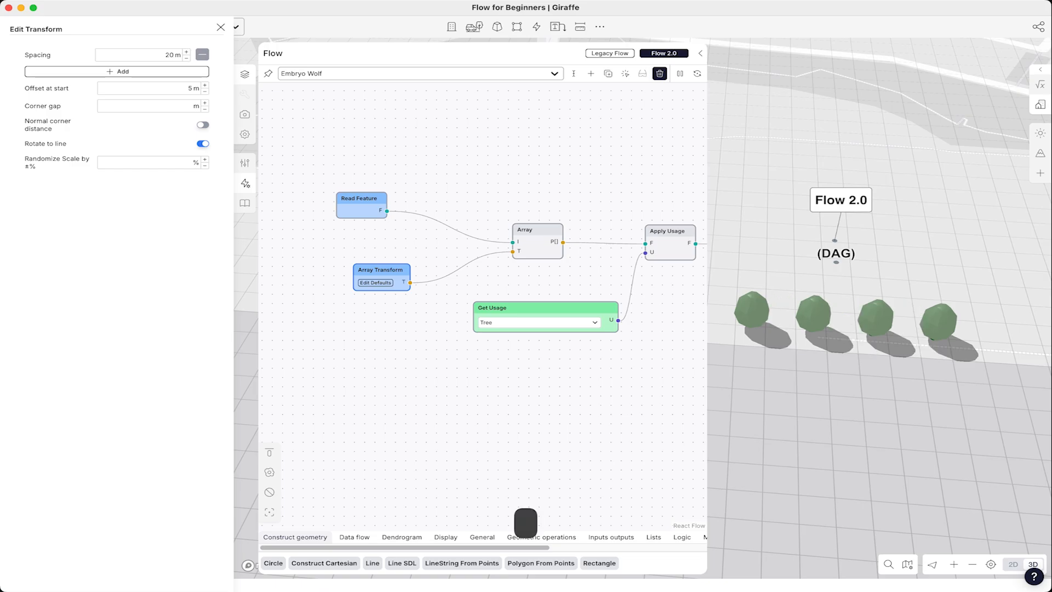
pyautogui.click(392, 157)
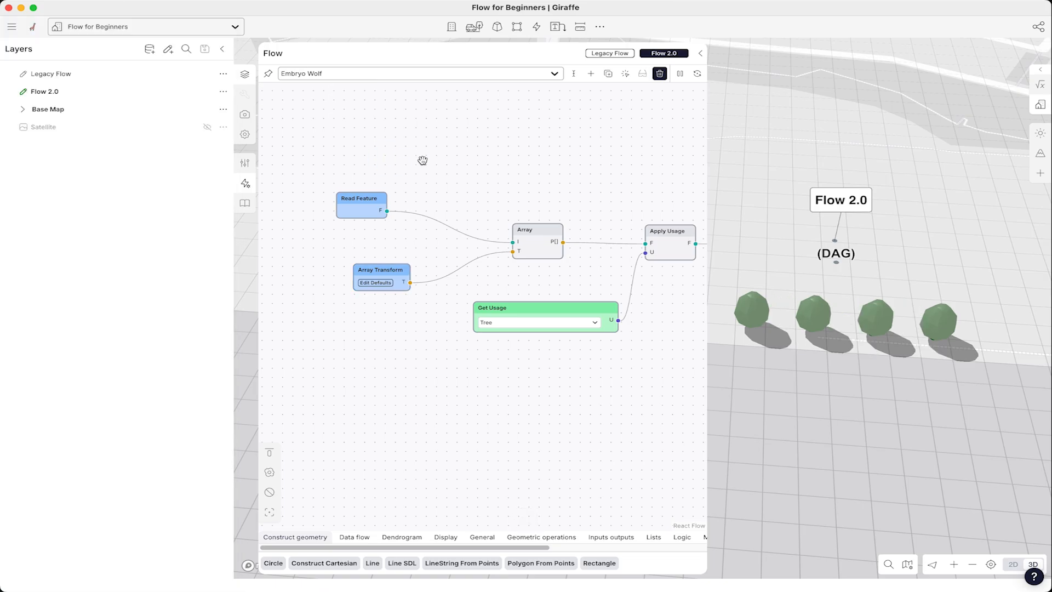
# - Collapse the flow editor and select the Flow 2.0 tree row on the map to inspect its properties
pyautogui.click(700, 53)
pyautogui.scroll(-3, 669, 357)
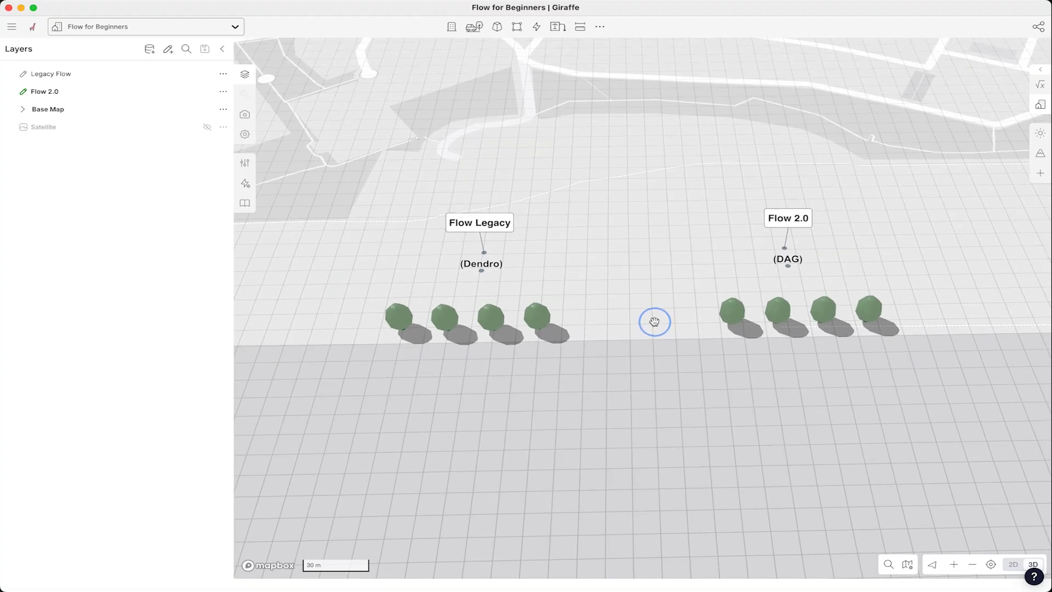
pyautogui.click(787, 310)
pyautogui.moveTo(797, 328); pyautogui.dragTo(819, 354)
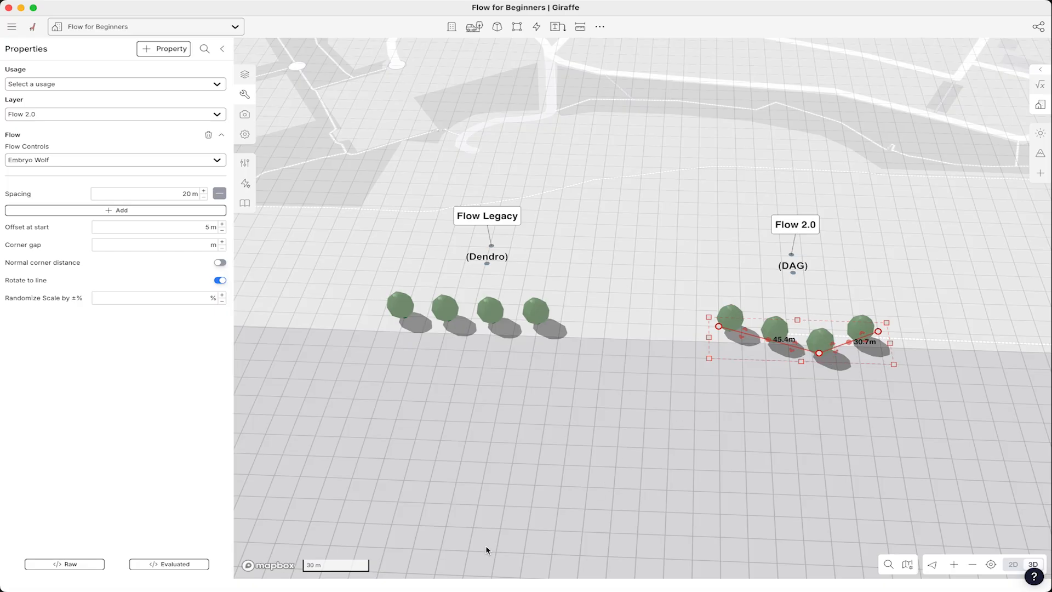